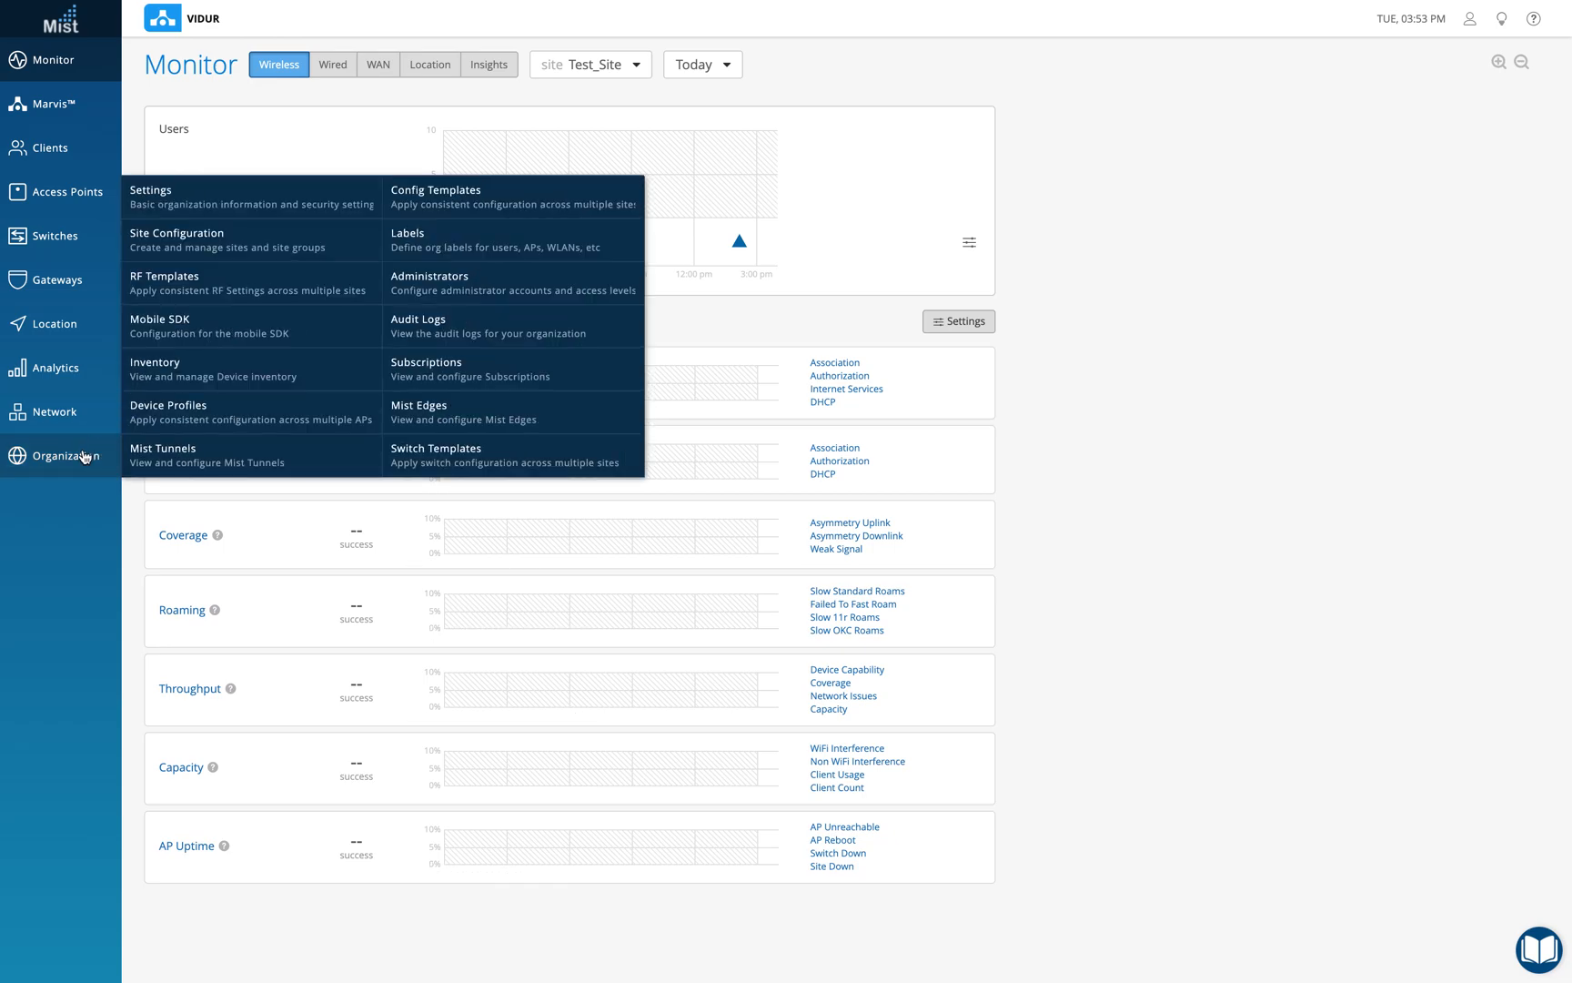
- Open the Test_Template_Config template from the Config Templates list
{"action": "left_click", "coordinate": [491, 197]}
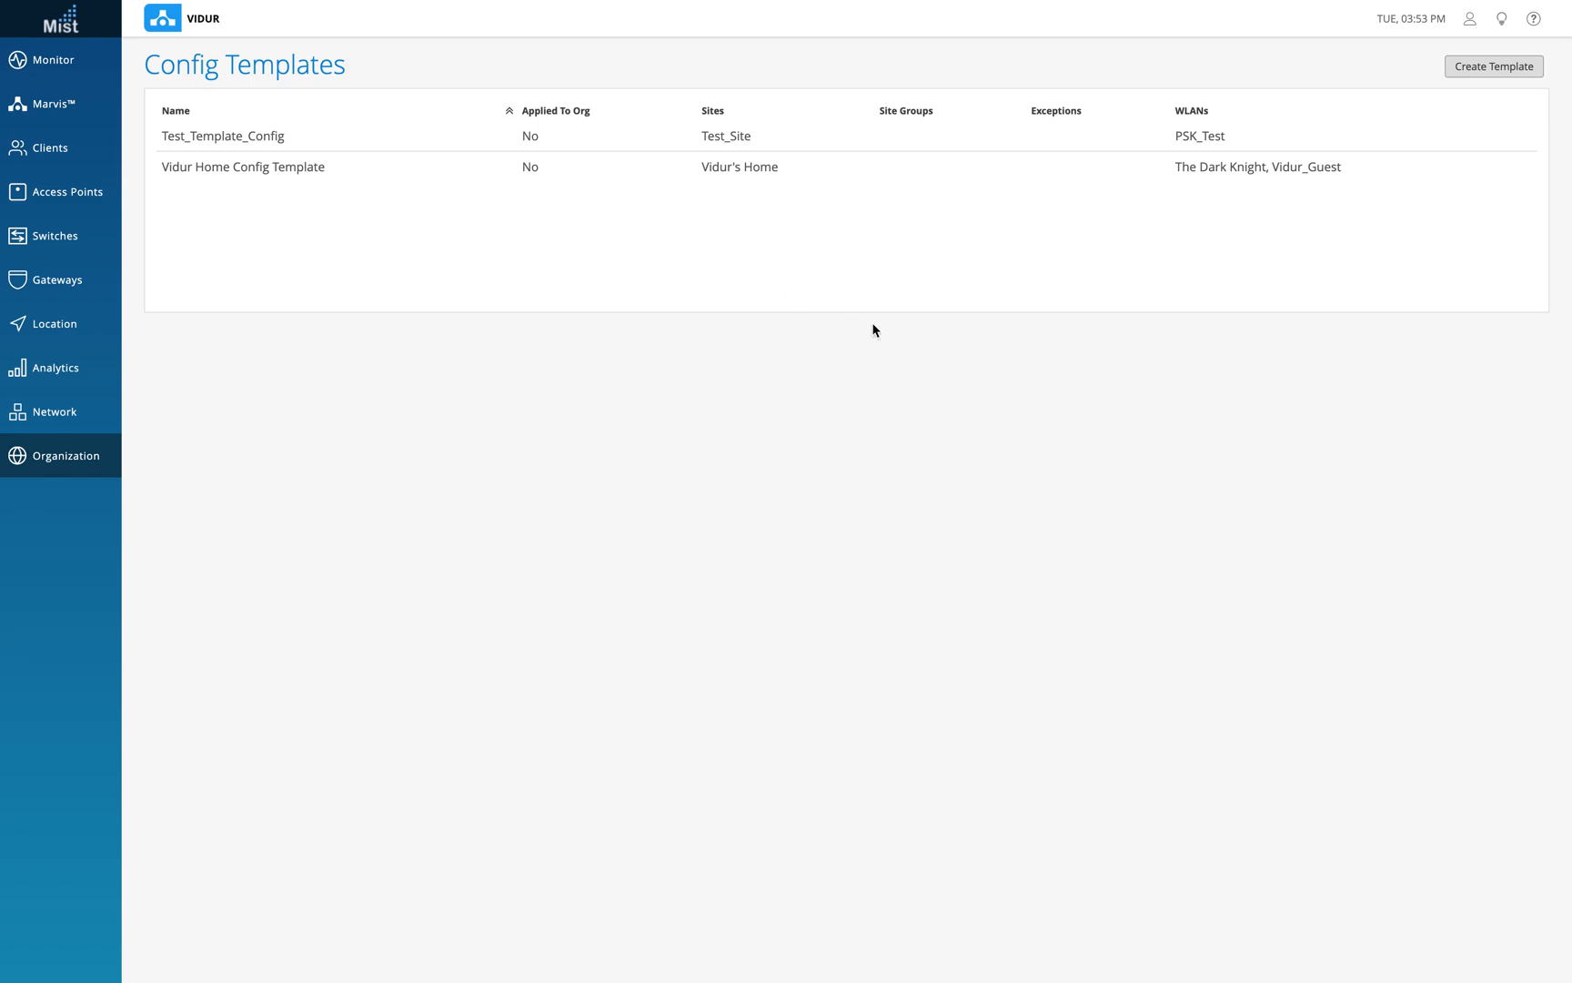
{"action": "left_click", "coordinate": [430, 147]}
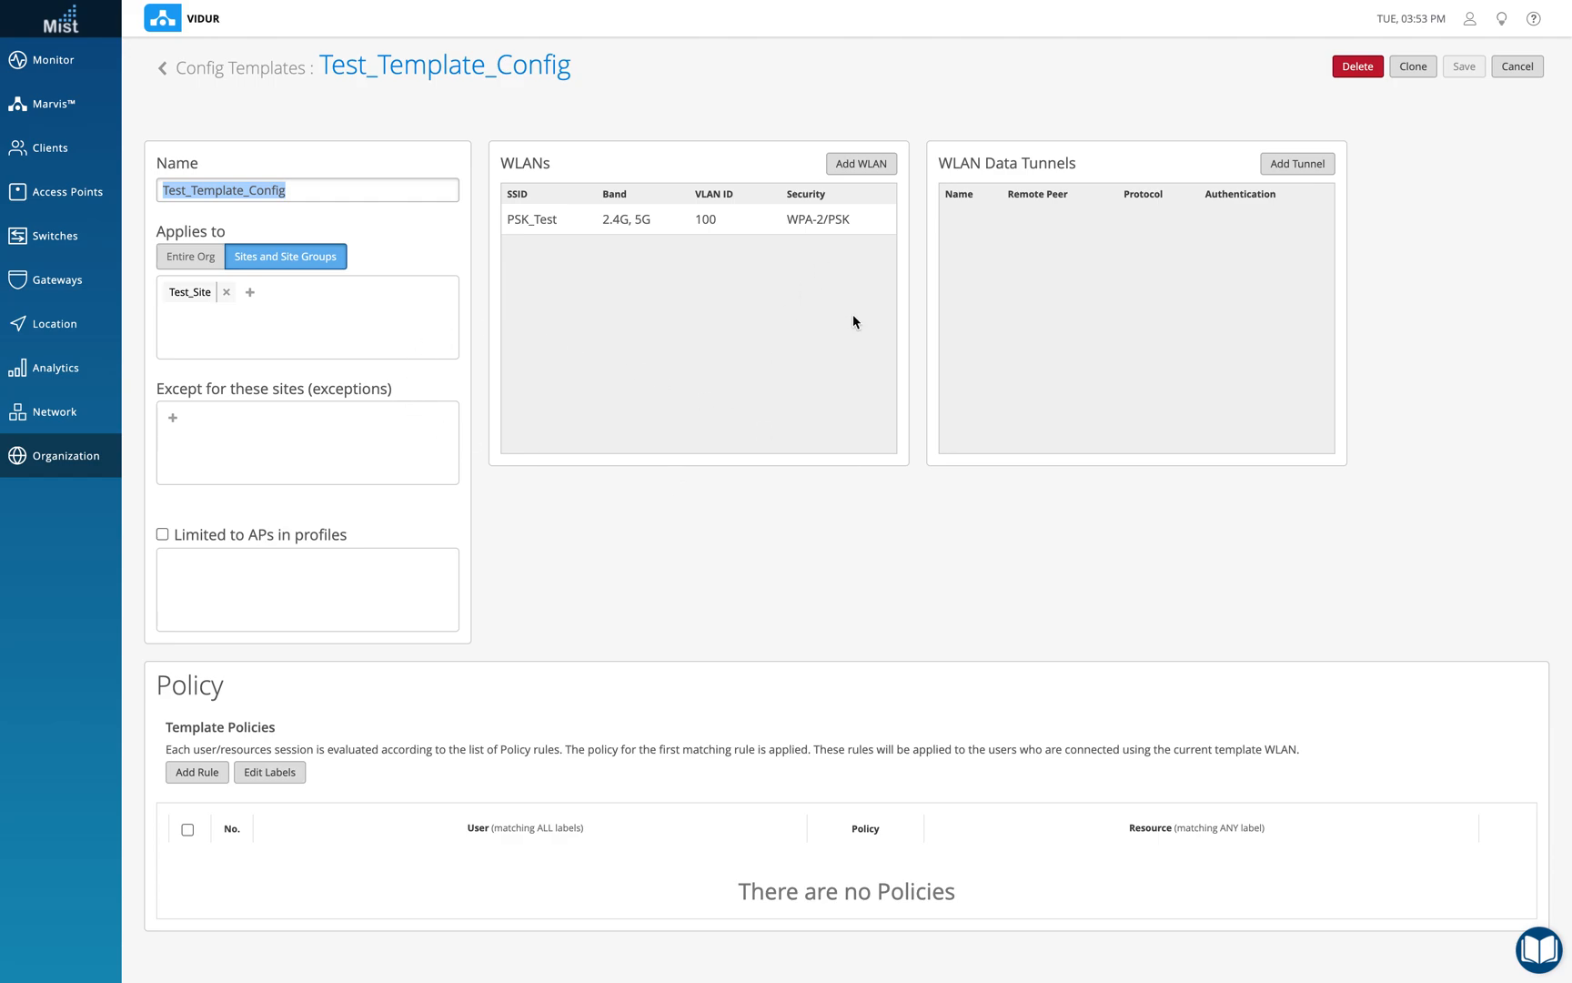
- Add a new WLAN to the template and replace its default name with SSID Radius_SSID_Test
{"action": "left_click", "coordinate": [861, 162]}
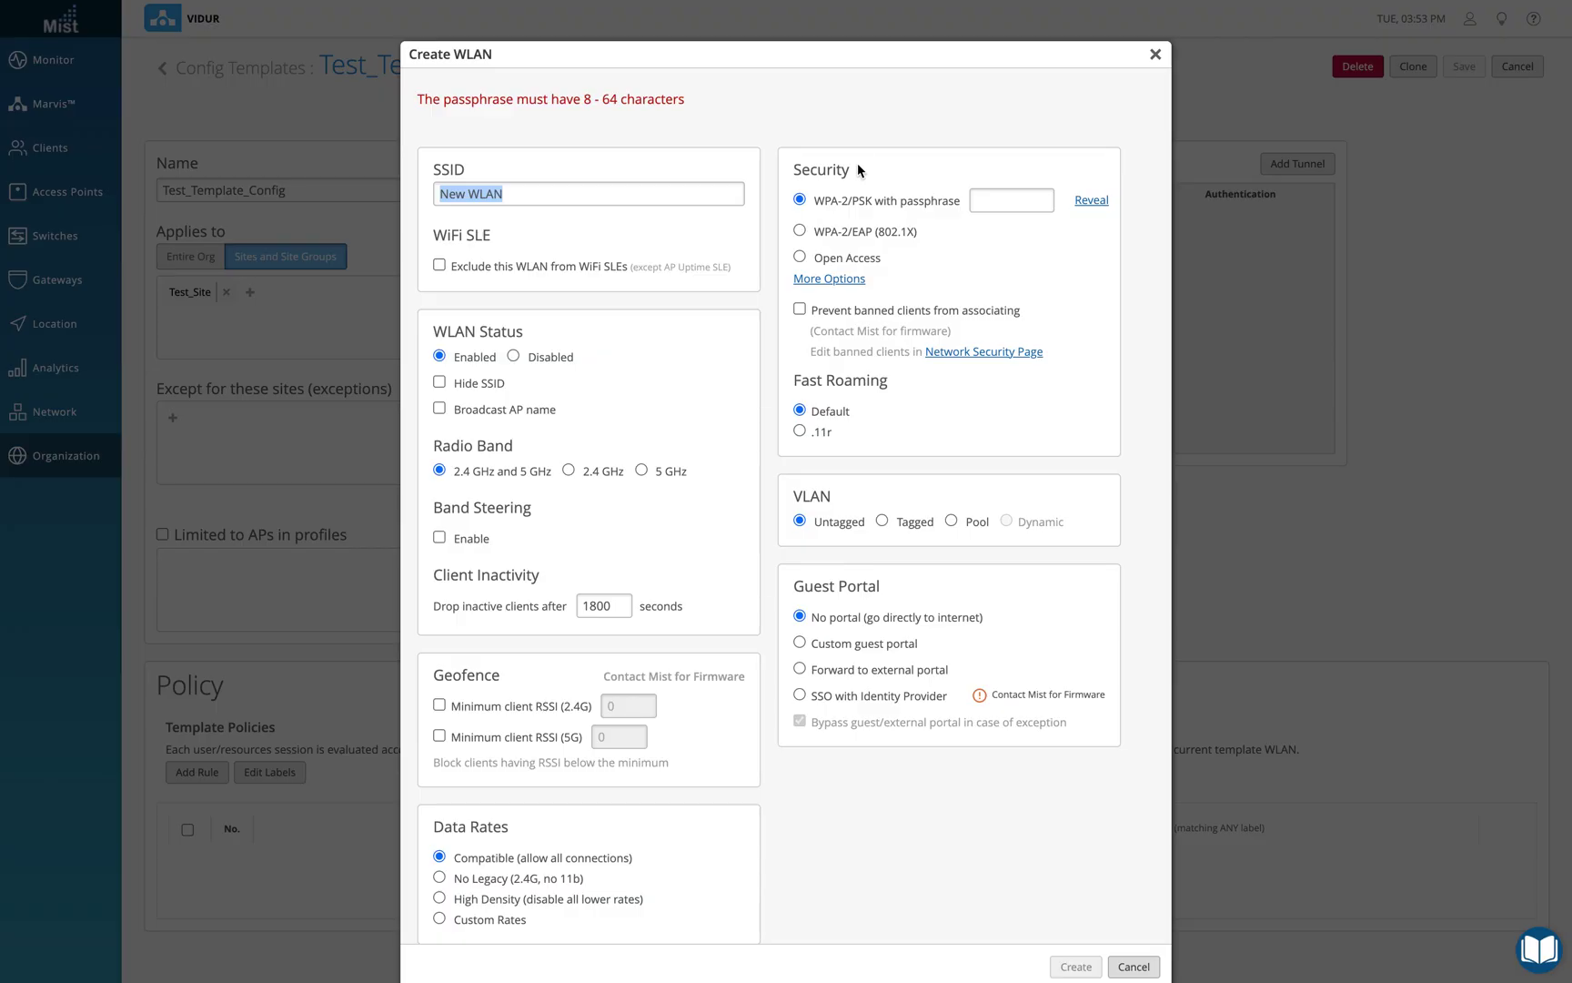
{"action": "left_click", "coordinate": [710, 196]}
{"action": "double_click", "coordinate": [639, 199]}
{"action": "type", "text": "Radius_"}
{"action": "type", "text": "SS"}
{"action": "type", "text": "ID_Test"}
{"action": "scroll", "coordinate": [601, 534], "scroll_direction": "down", "scroll_amount": 3}
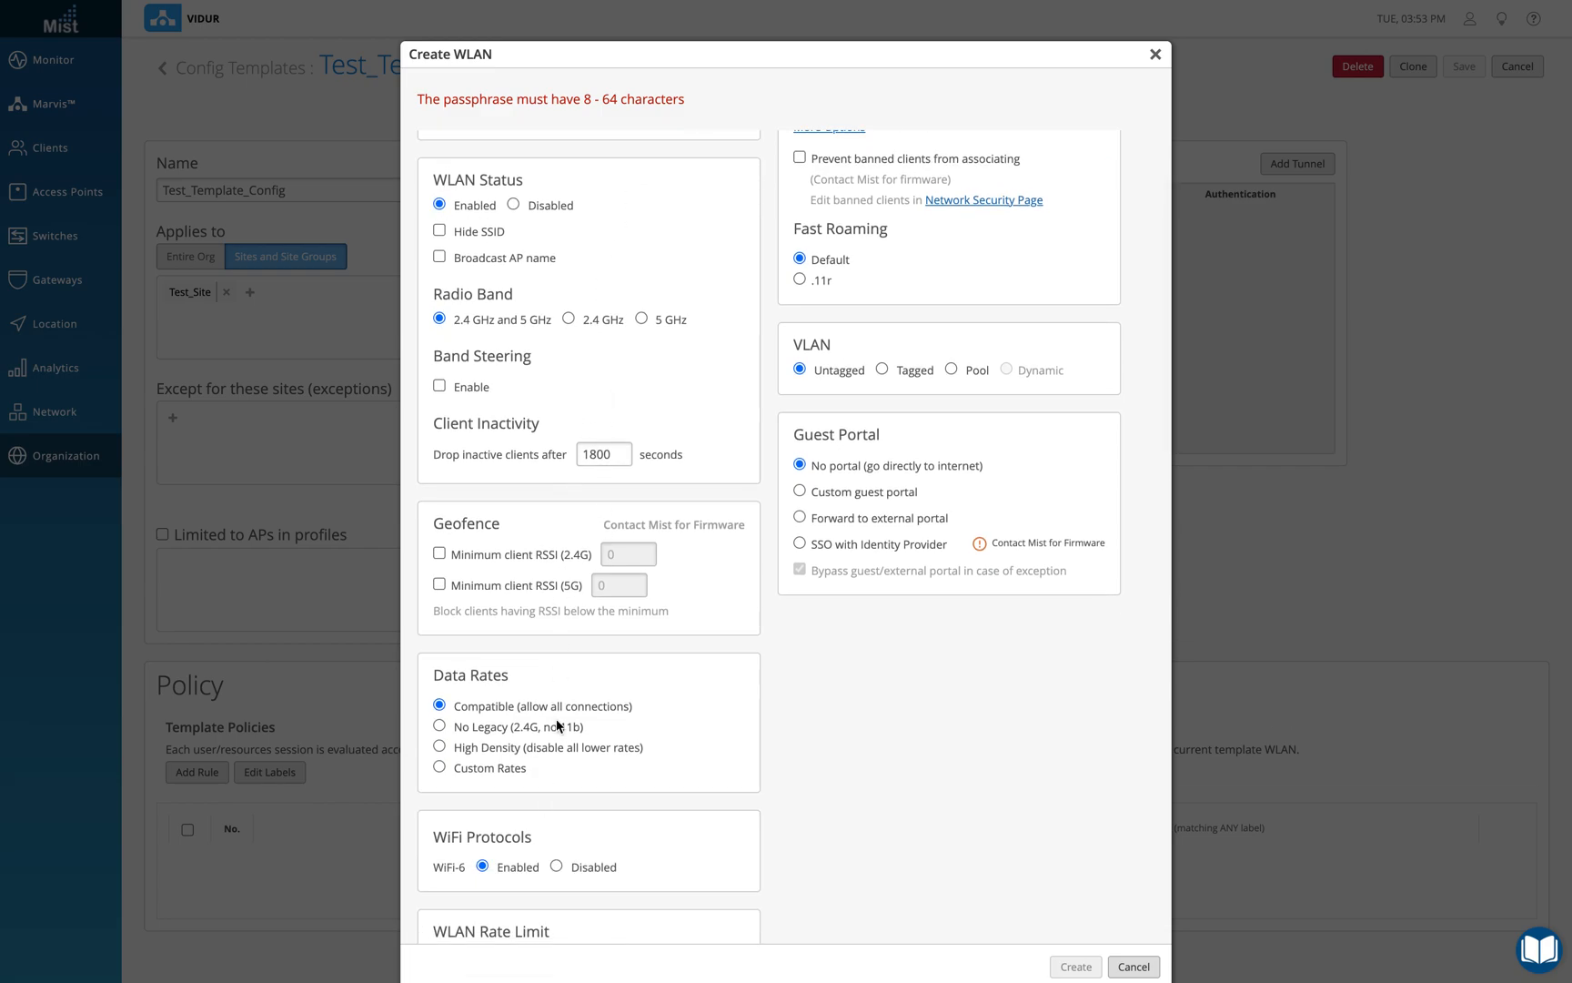
{"action": "scroll", "coordinate": [579, 398], "scroll_direction": "up", "scroll_amount": 3}
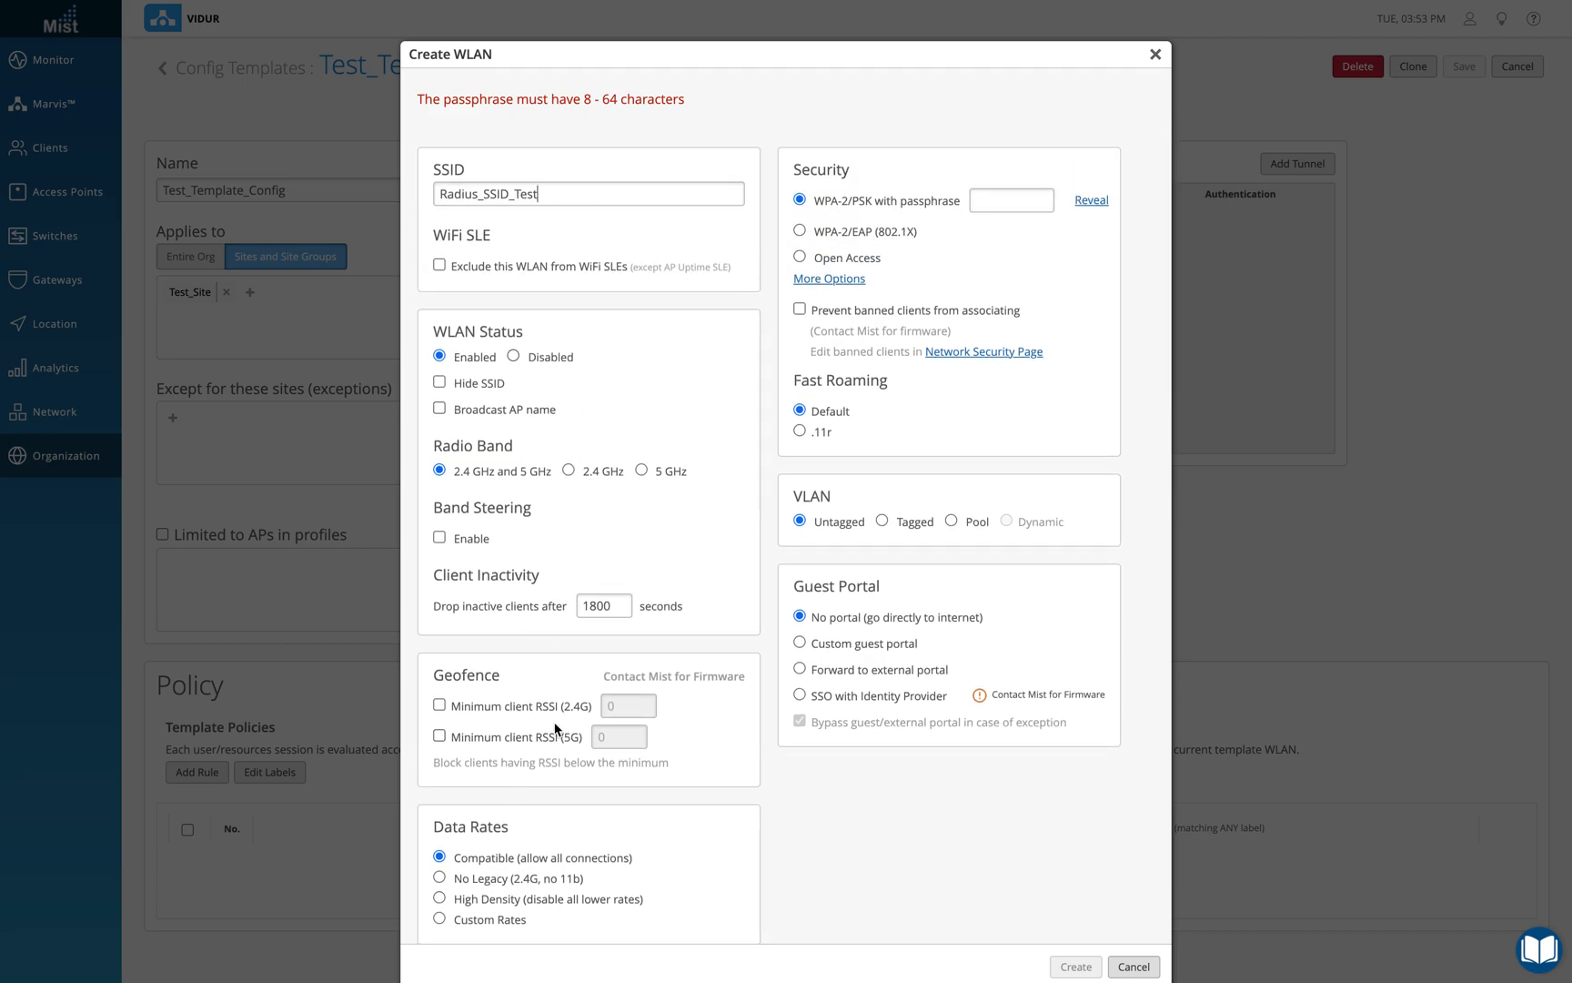
{"action": "scroll", "coordinate": [612, 570], "scroll_direction": "down", "scroll_amount": 3}
{"action": "scroll", "coordinate": [612, 571], "scroll_direction": "up", "scroll_amount": 3}
- Set the WLAN's security to WPA-2/EAP (802.1X) and enable 802.1X Web Redirect
{"action": "left_click", "coordinate": [801, 231]}
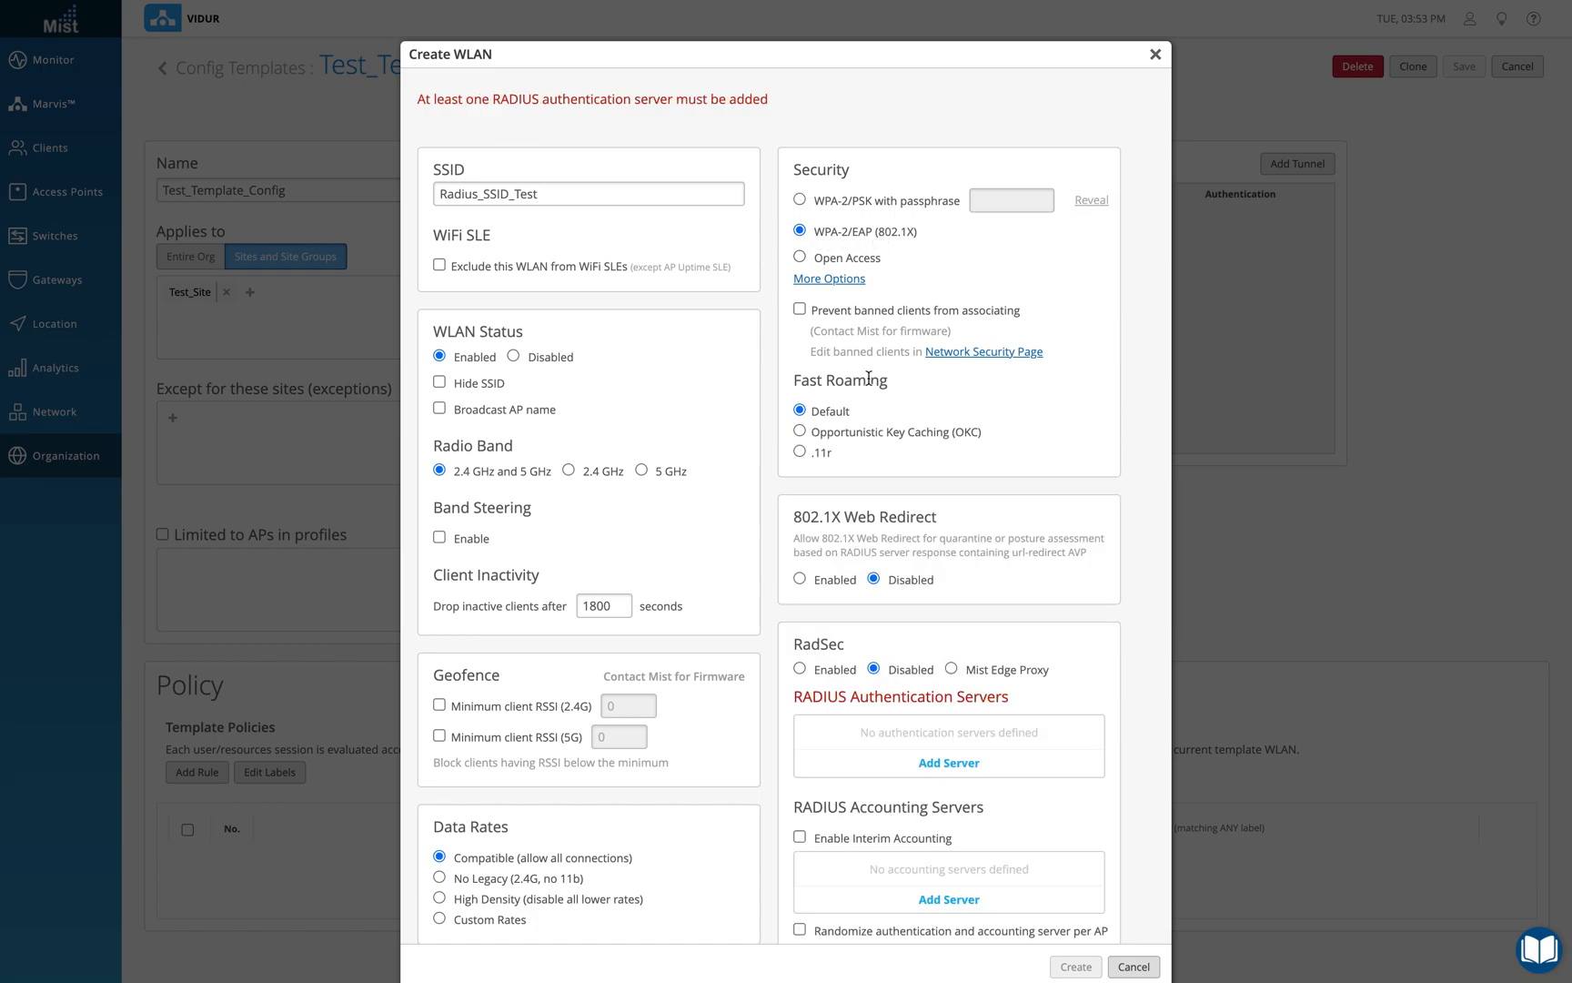
{"action": "left_click", "coordinate": [800, 200]}
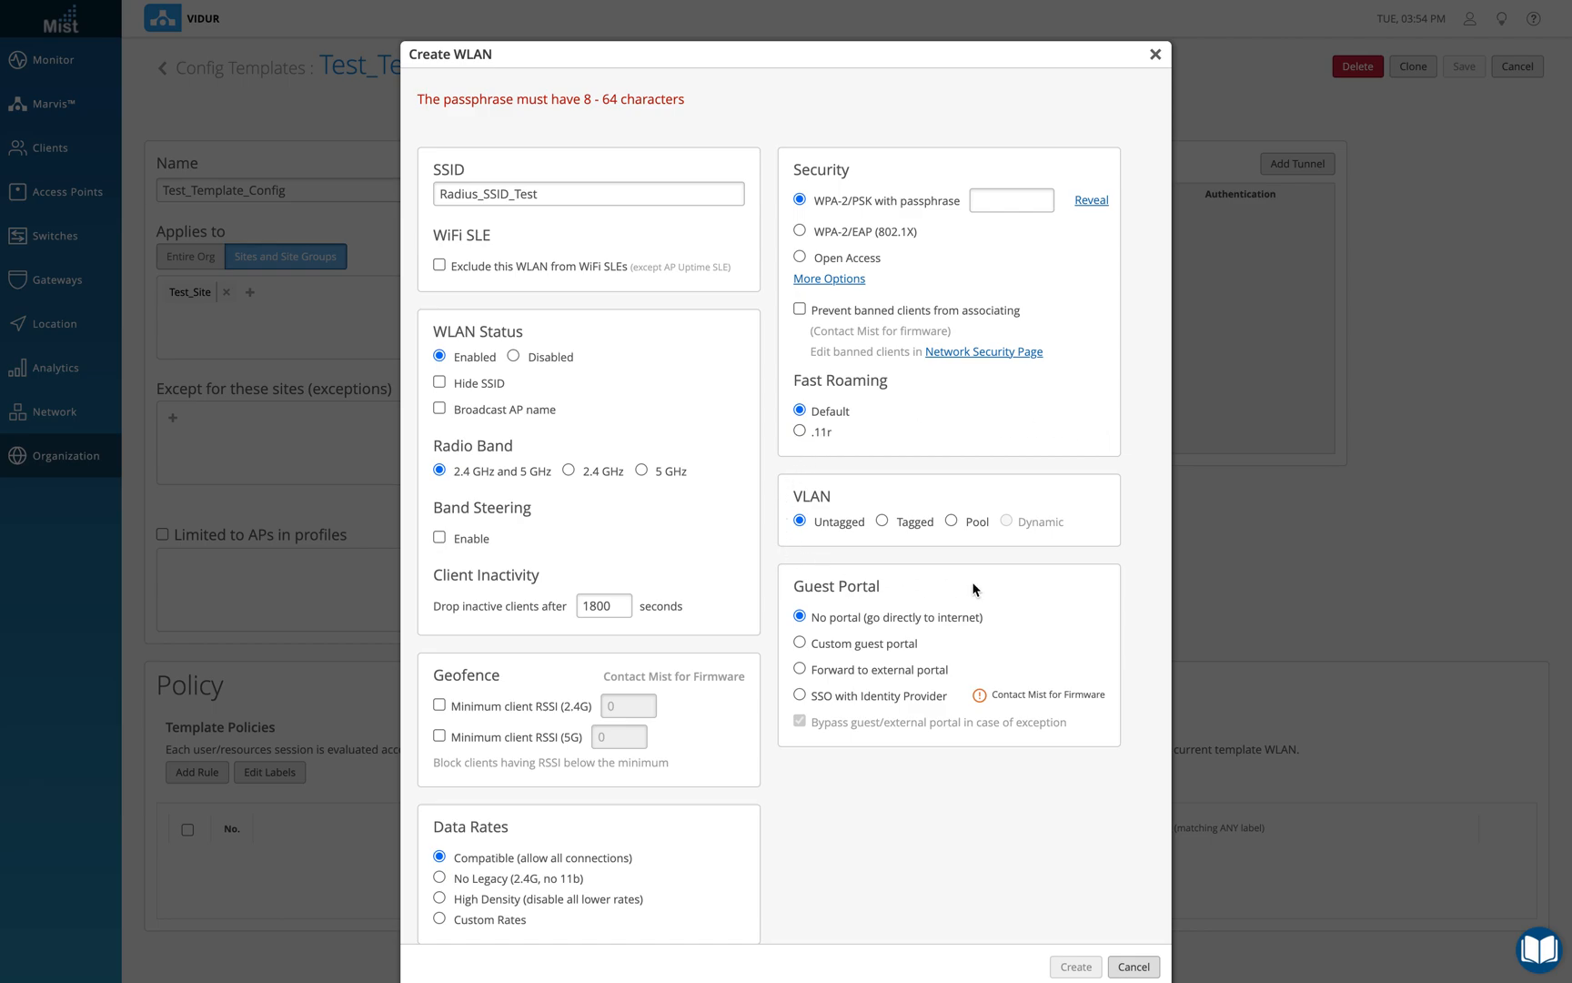
{"action": "left_click", "coordinate": [802, 229]}
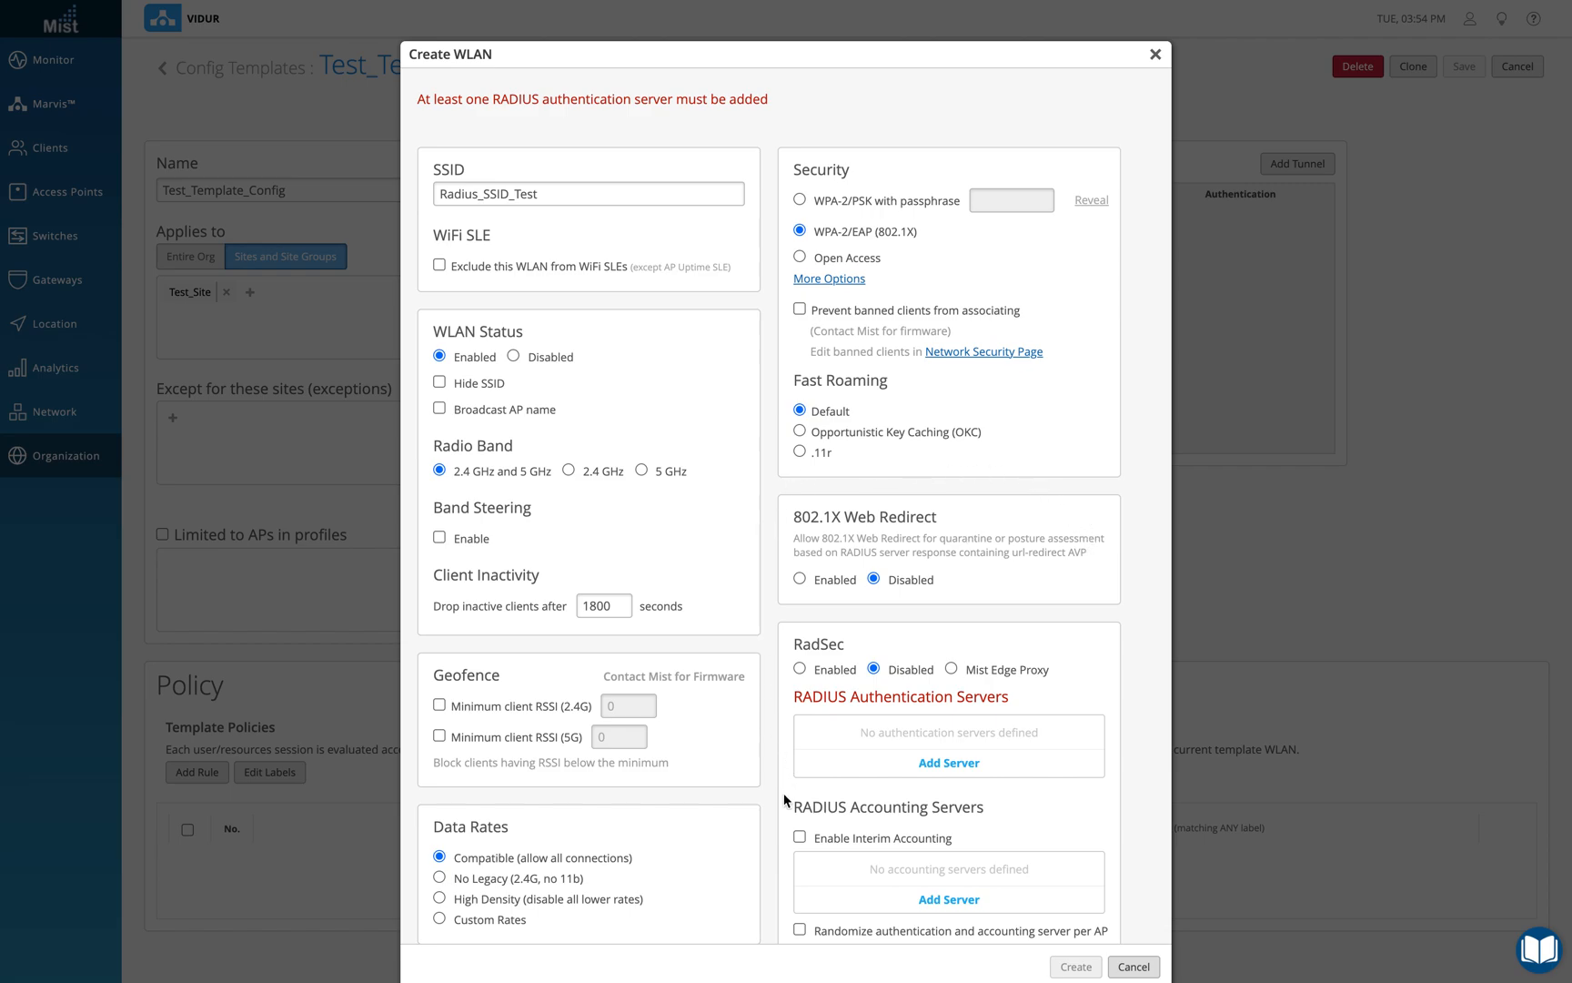
{"action": "scroll", "coordinate": [784, 793], "scroll_direction": "down", "scroll_amount": 3}
{"action": "scroll", "coordinate": [882, 759], "scroll_direction": "up", "scroll_amount": 1}
{"action": "scroll", "coordinate": [883, 760], "scroll_direction": "up", "scroll_amount": 1}
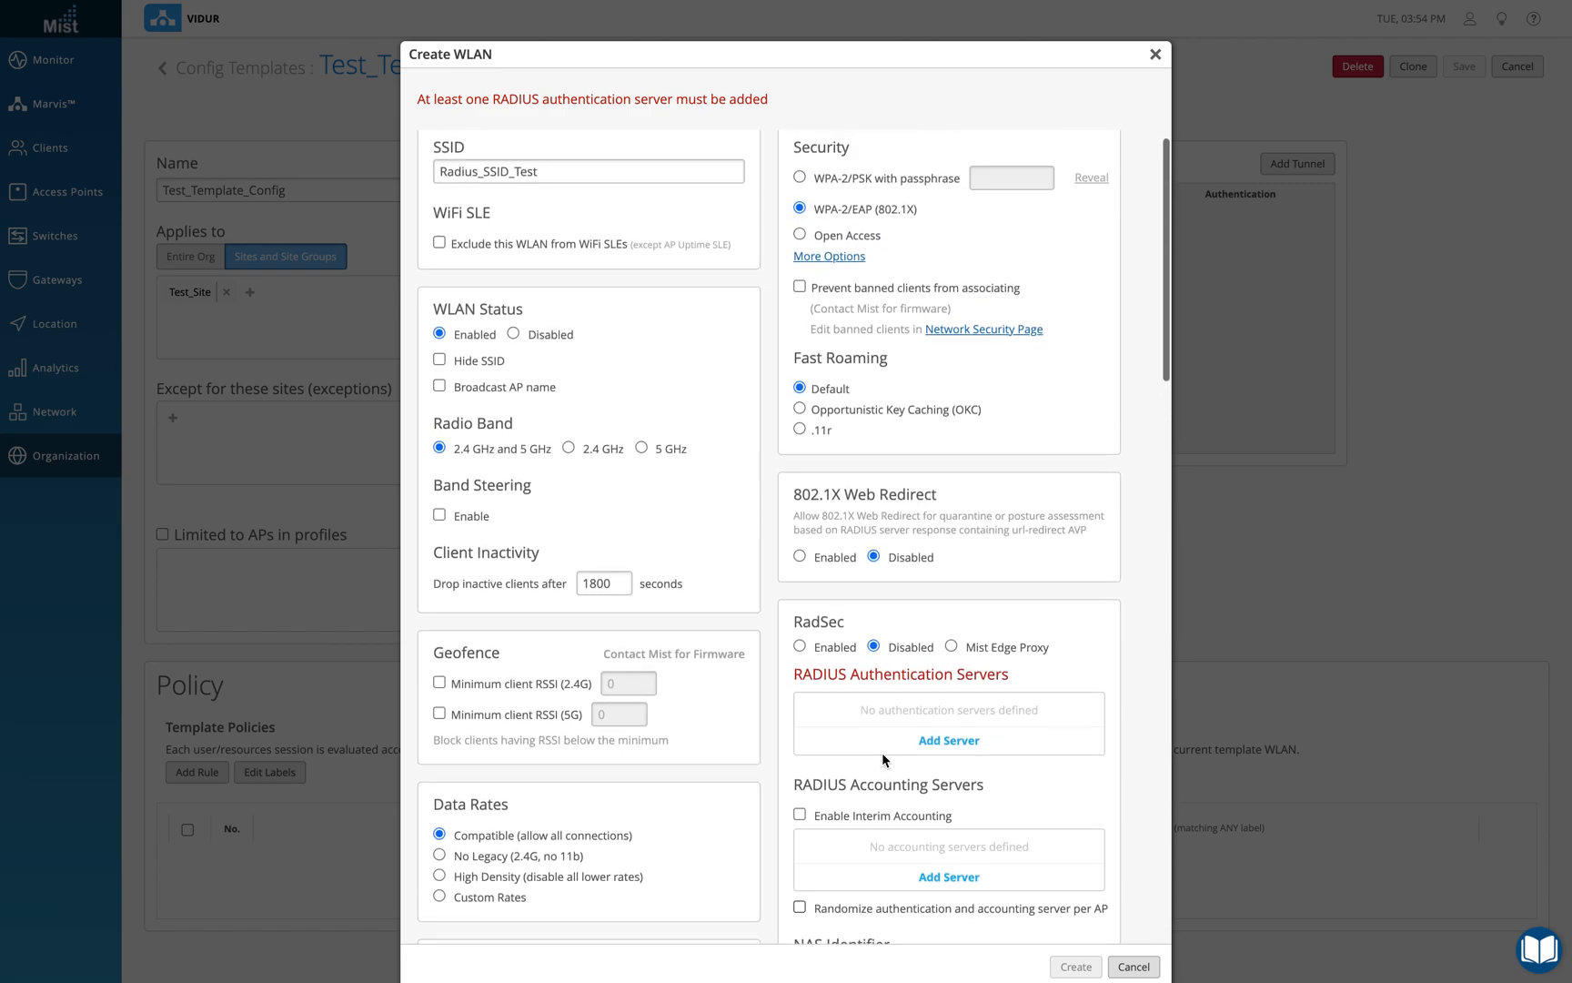
{"action": "scroll", "coordinate": [883, 760], "scroll_direction": "up", "scroll_amount": 1}
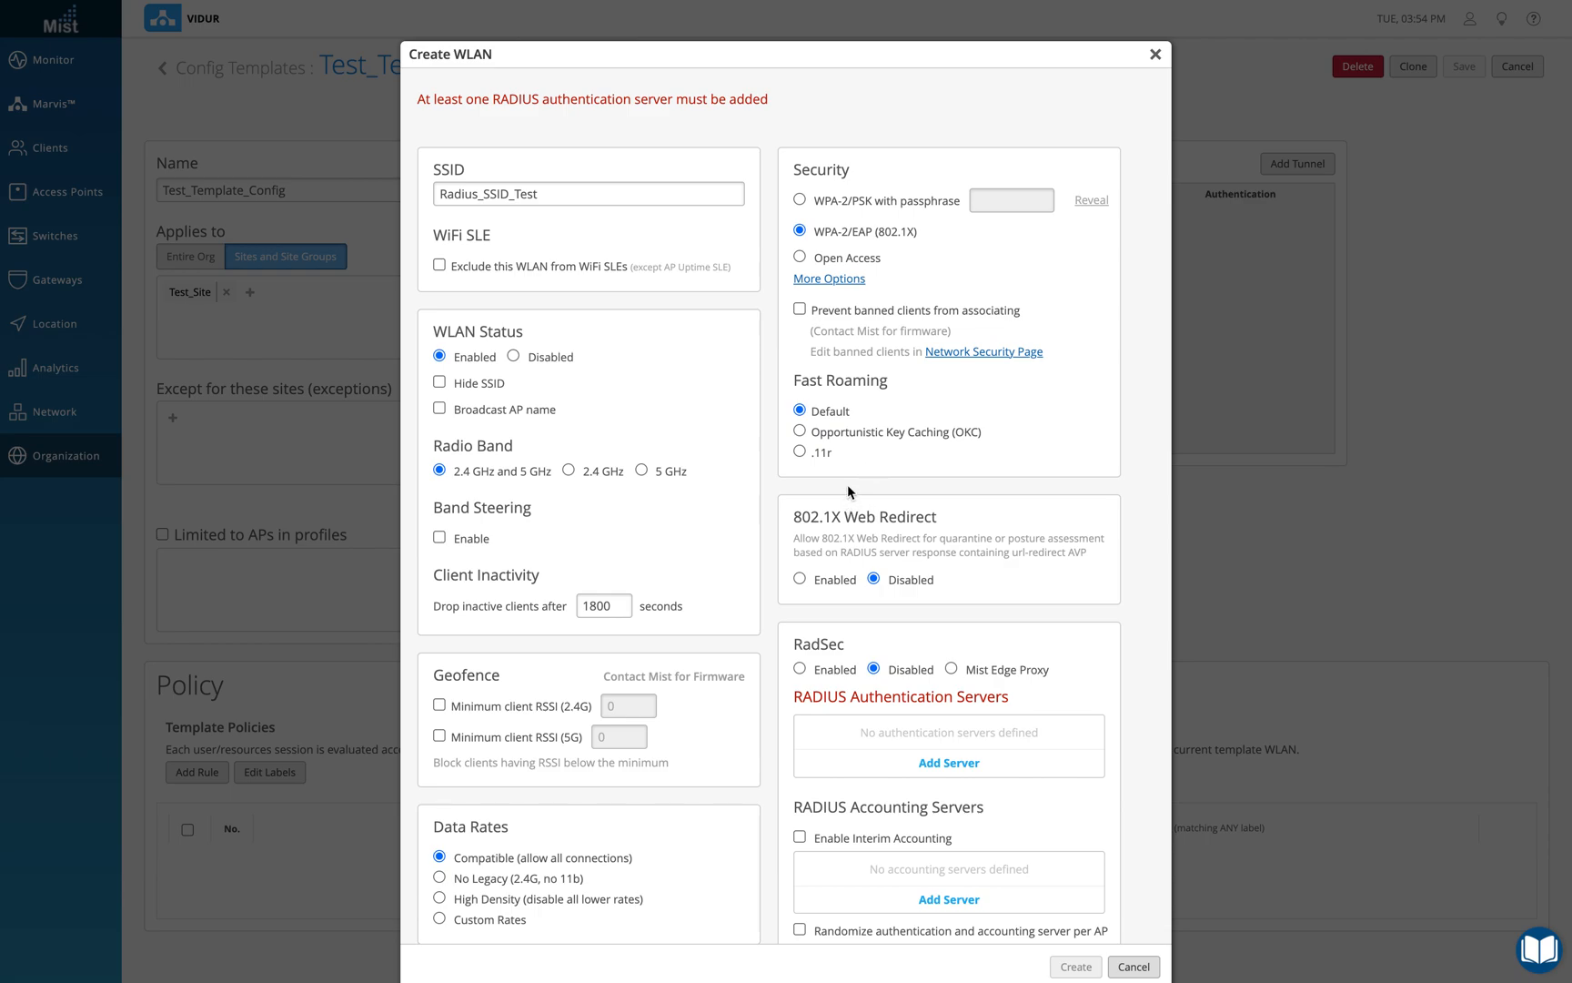
{"action": "scroll", "coordinate": [847, 485], "scroll_direction": "down", "scroll_amount": 2}
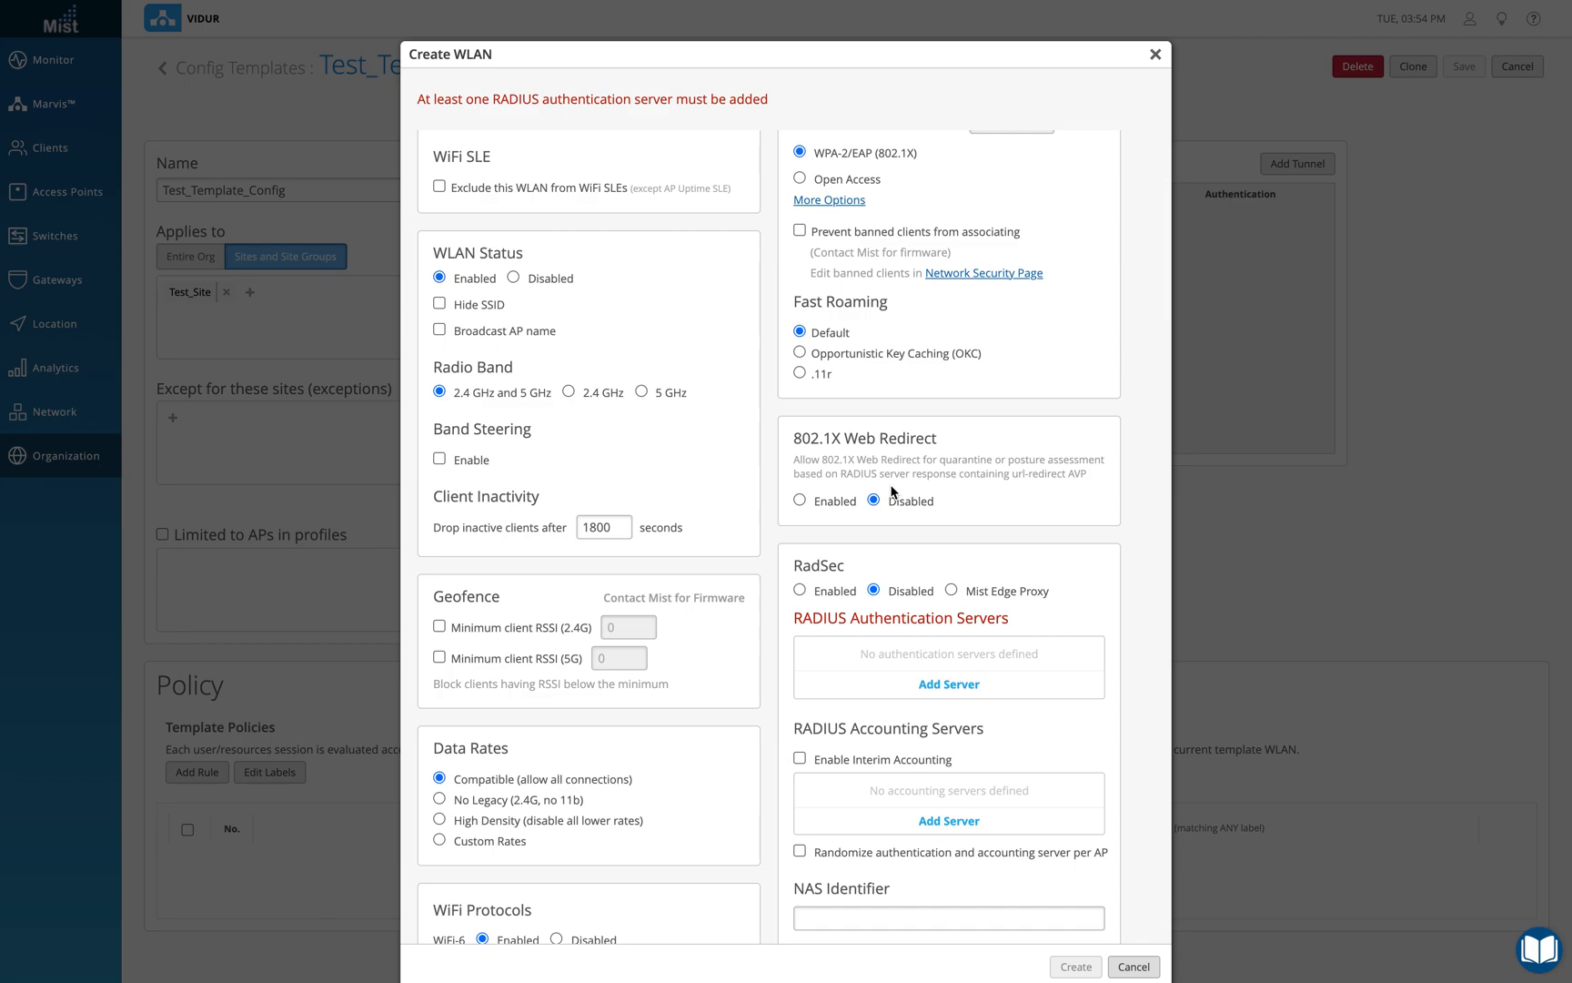
{"action": "left_click", "coordinate": [799, 499]}
{"action": "left_click", "coordinate": [853, 583]}
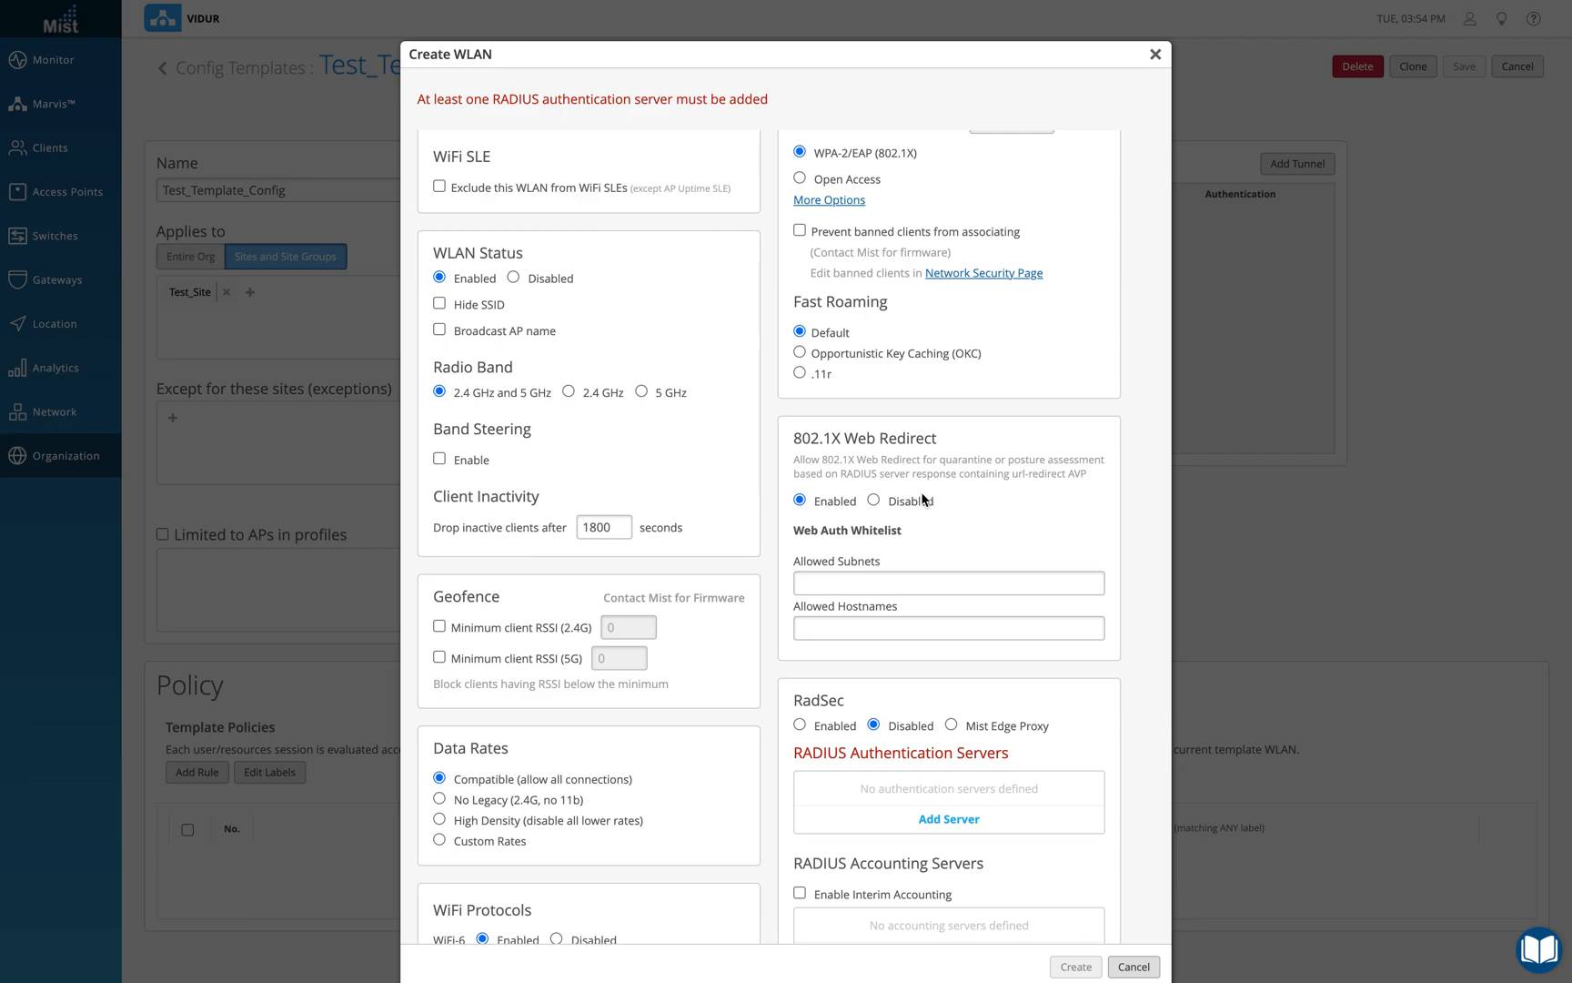
{"action": "left_click", "coordinate": [874, 500]}
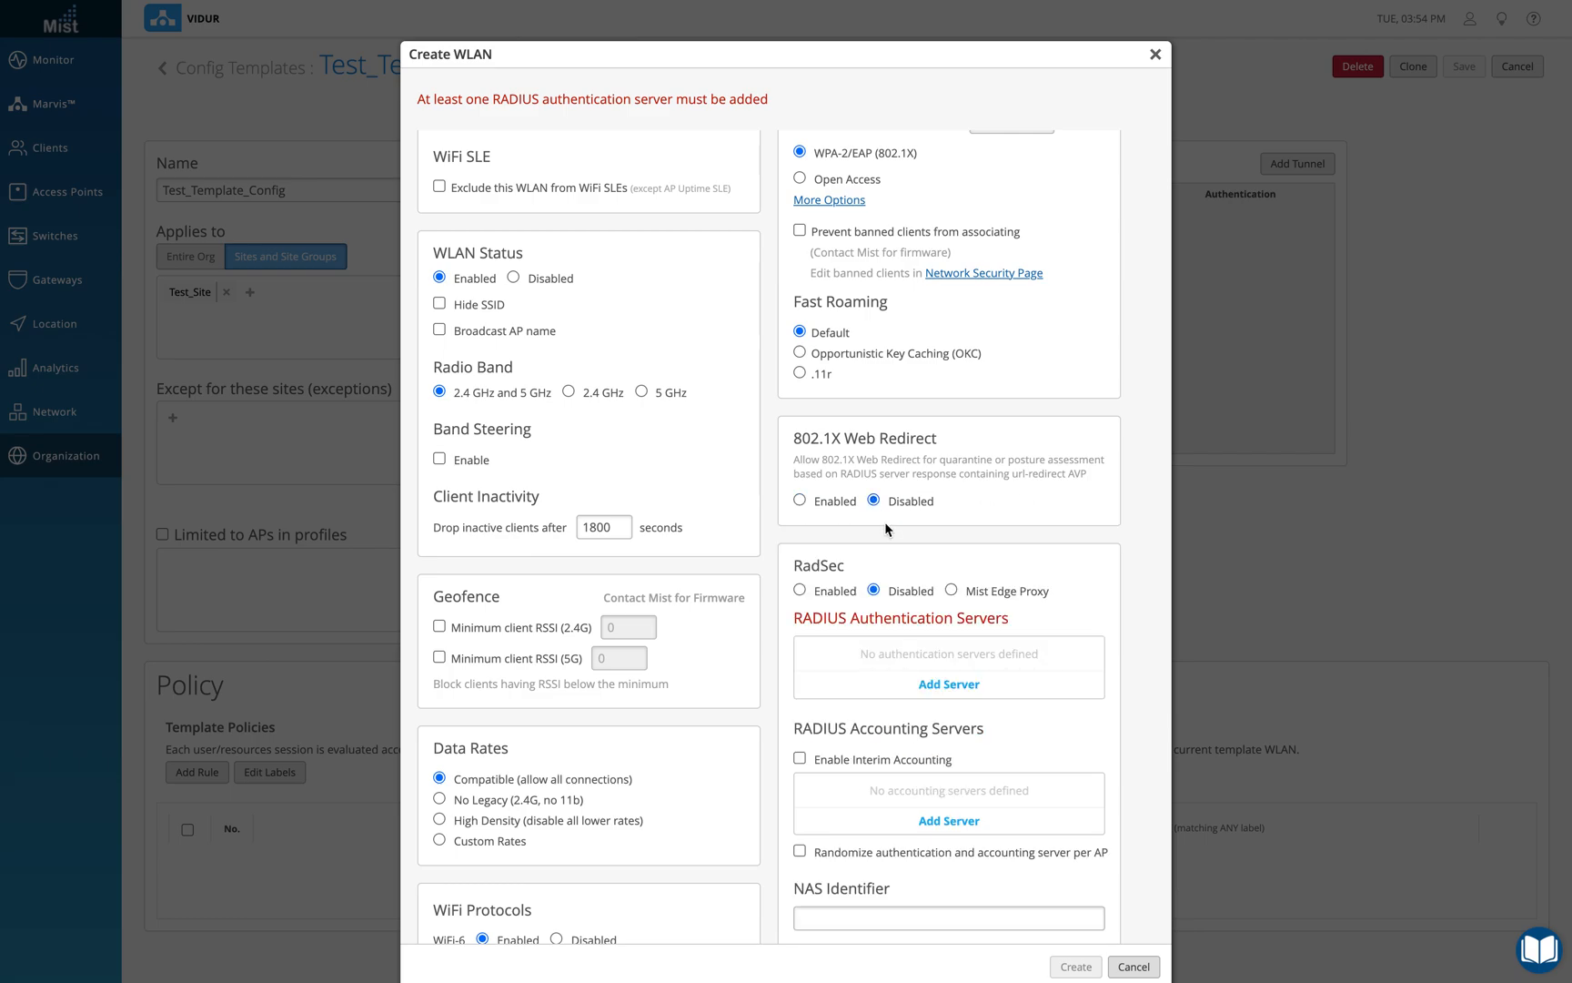
{"action": "scroll", "coordinate": [884, 520], "scroll_direction": "down", "scroll_amount": 2}
- Briefly enable RadSec to show its server field, then leave RadSec disabled for the WLAN
{"action": "double_click", "coordinate": [822, 457]}
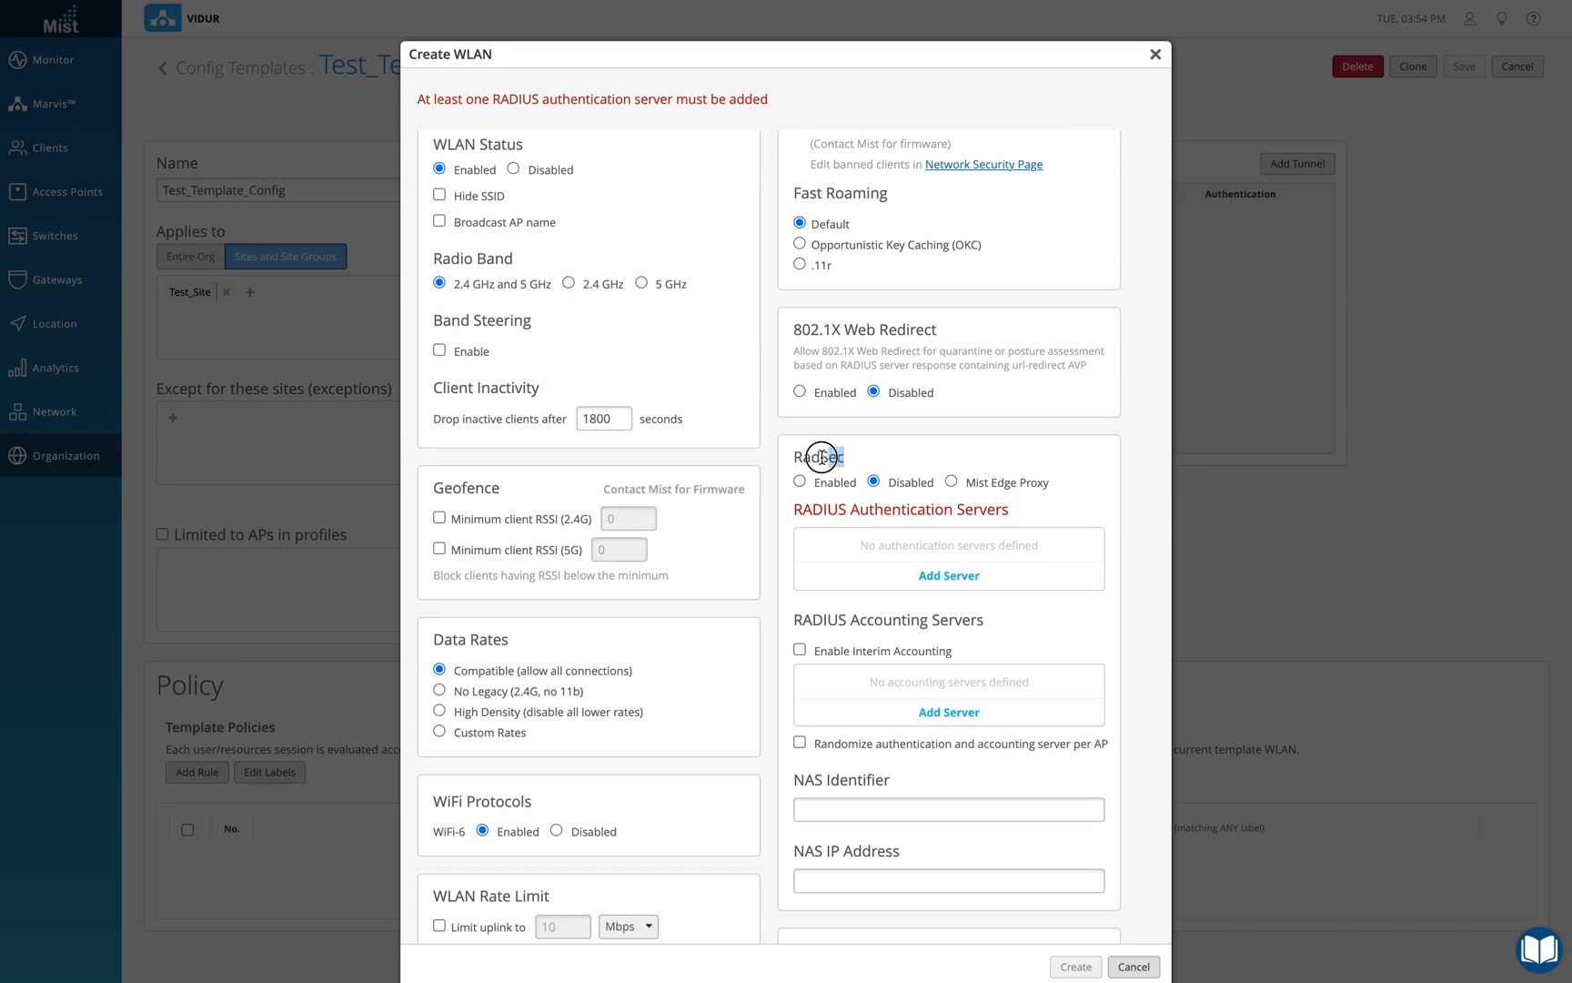
{"action": "left_click_drag", "start_coordinate": [822, 457], "coordinate": [793, 457]}
{"action": "left_click", "coordinate": [800, 481]}
{"action": "left_click", "coordinate": [944, 503]}
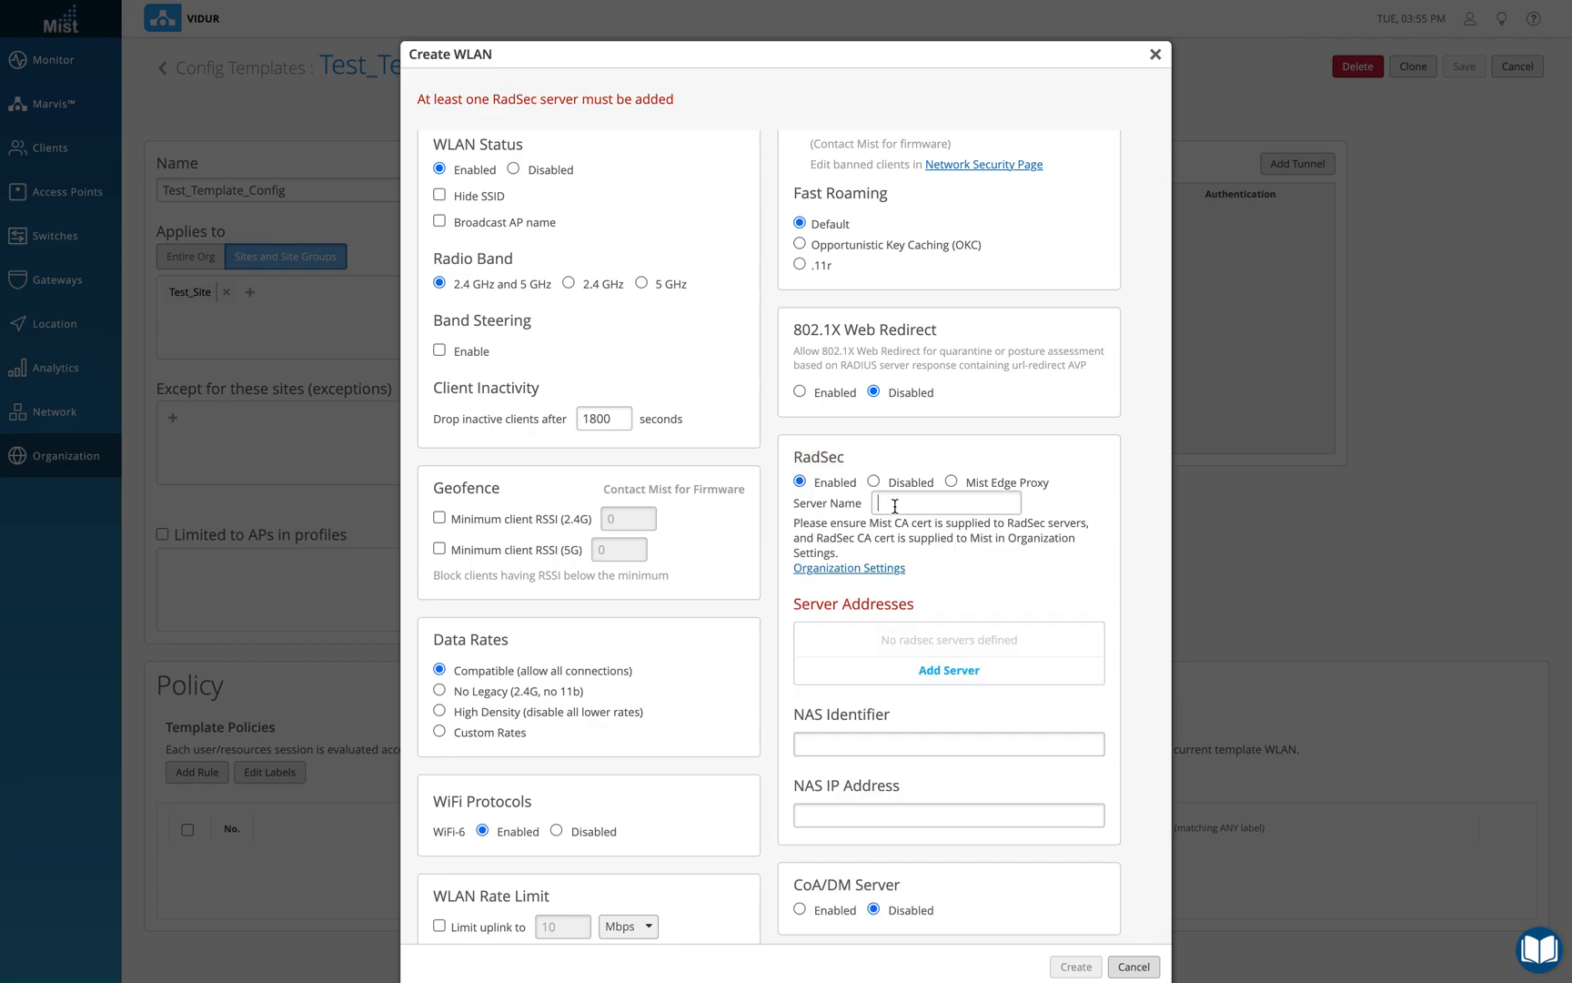
{"action": "type", "text": "mist"}
{"action": "left_click", "coordinate": [876, 481]}
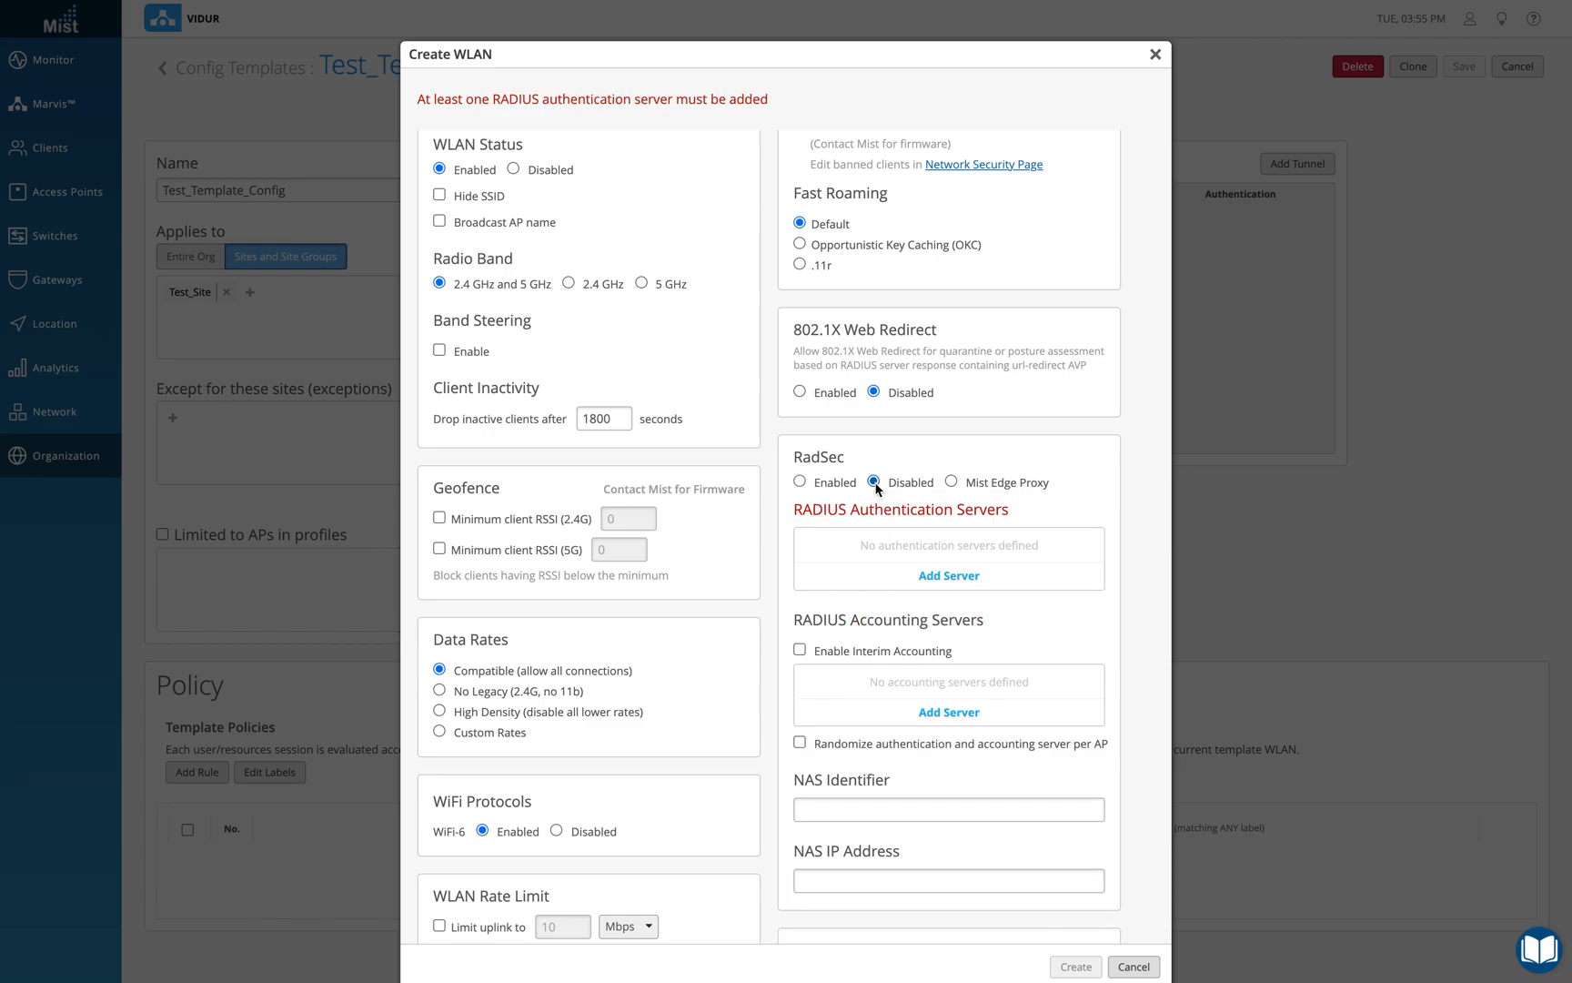
- Add RADIUS authentication server 10.10.10.10 on port 1812 with a shared secret
{"action": "left_click", "coordinate": [948, 575]}
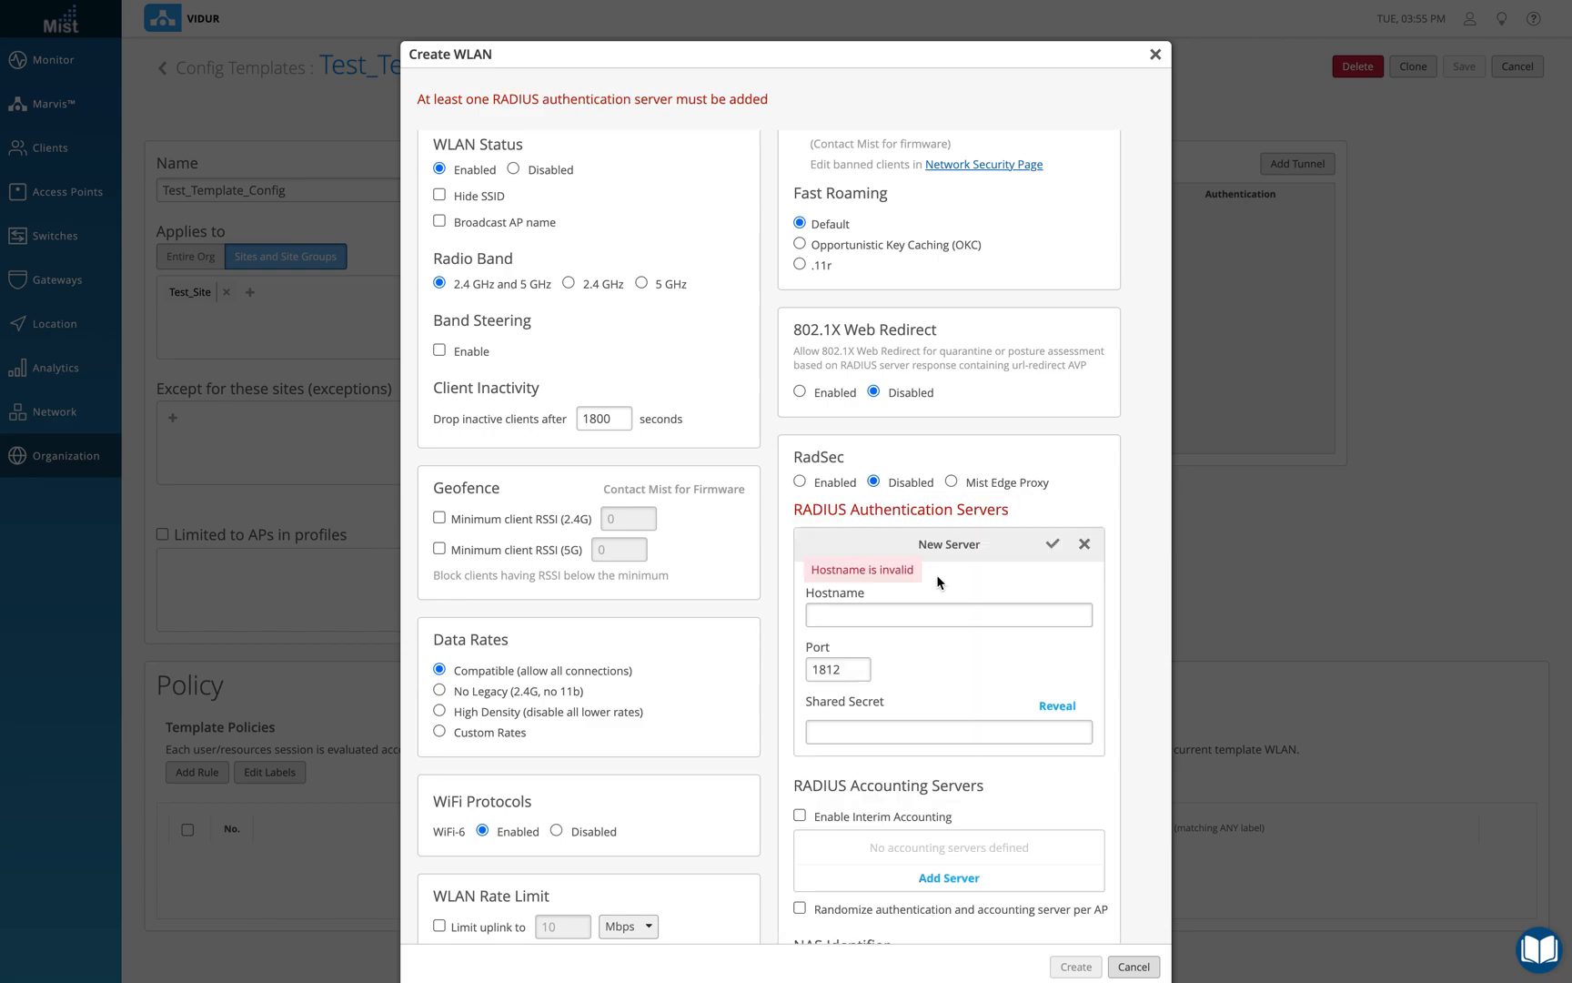
{"action": "left_click", "coordinate": [893, 614]}
{"action": "type", "text": "10."}
{"action": "type", "text": "10.10.10"}
{"action": "left_click", "coordinate": [850, 732]}
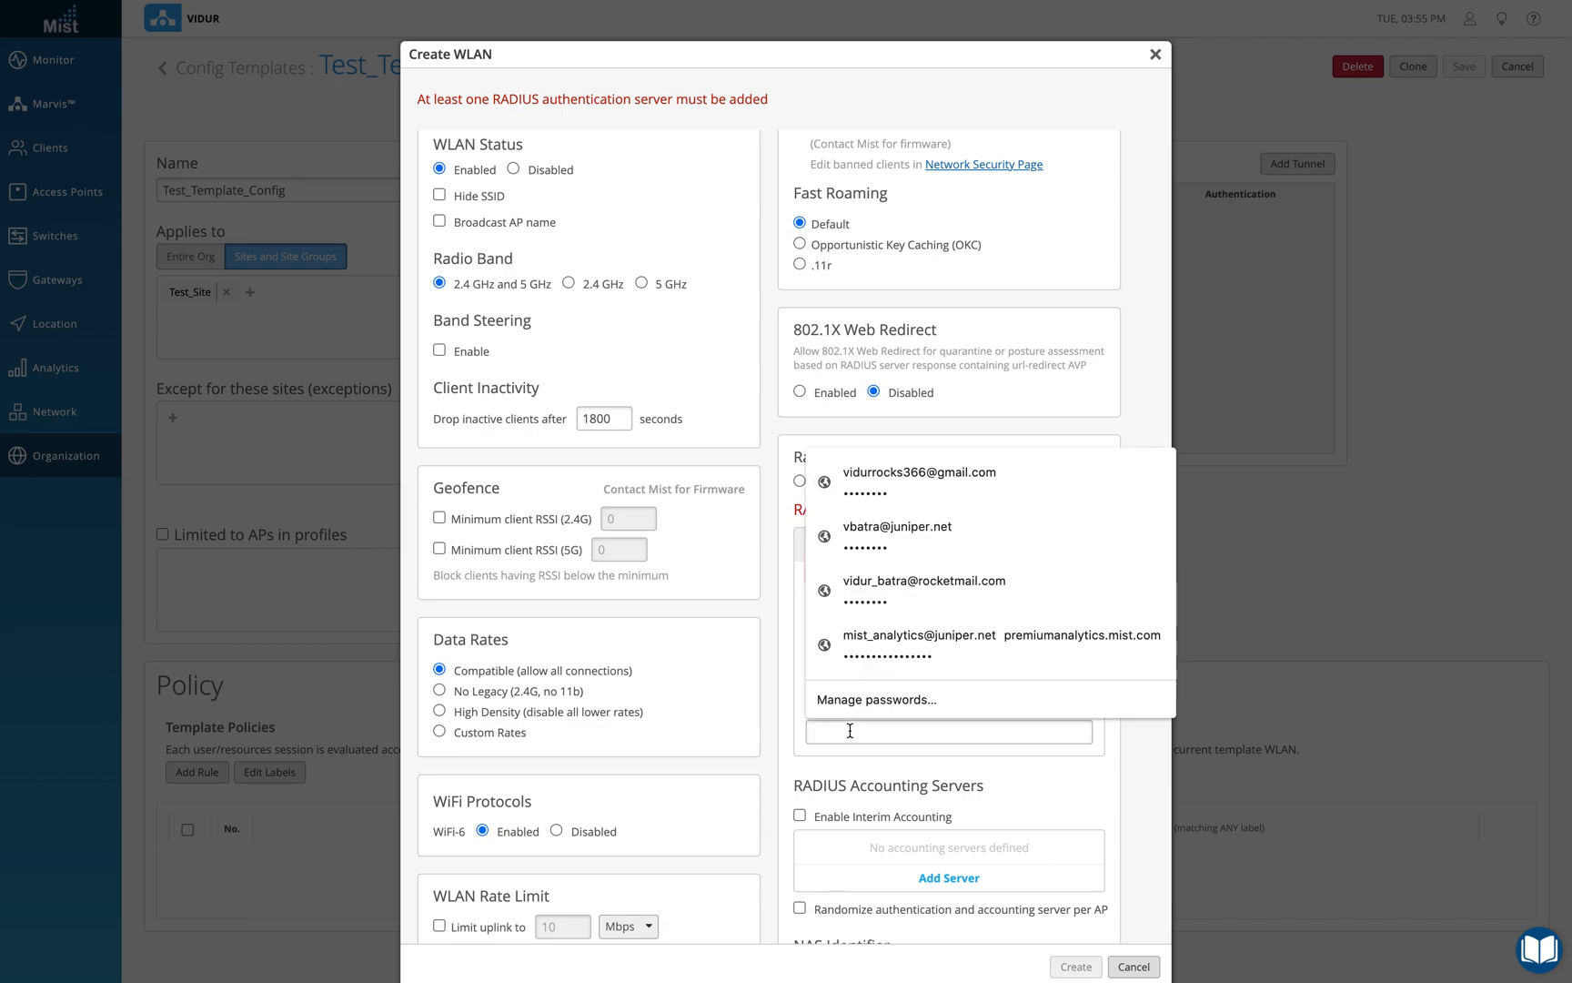
{"action": "type", "text": "•••••••"}
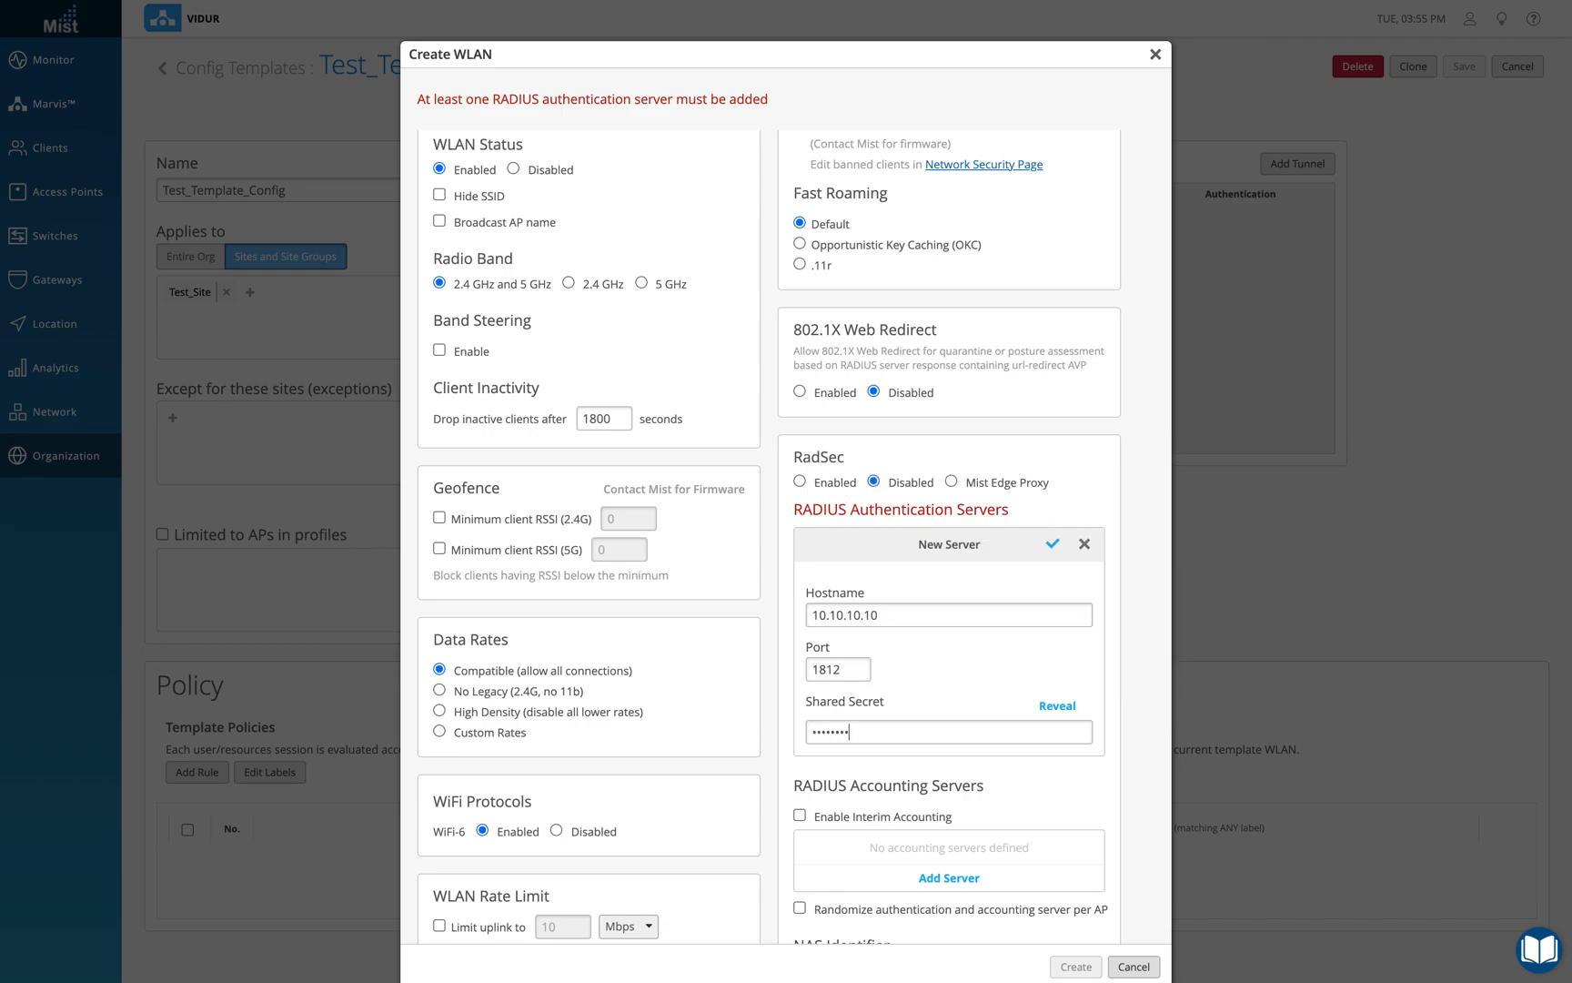
{"action": "left_click", "coordinate": [1057, 705]}
{"action": "left_click", "coordinate": [1065, 707]}
{"action": "scroll", "coordinate": [983, 615], "scroll_direction": "down", "scroll_amount": 1}
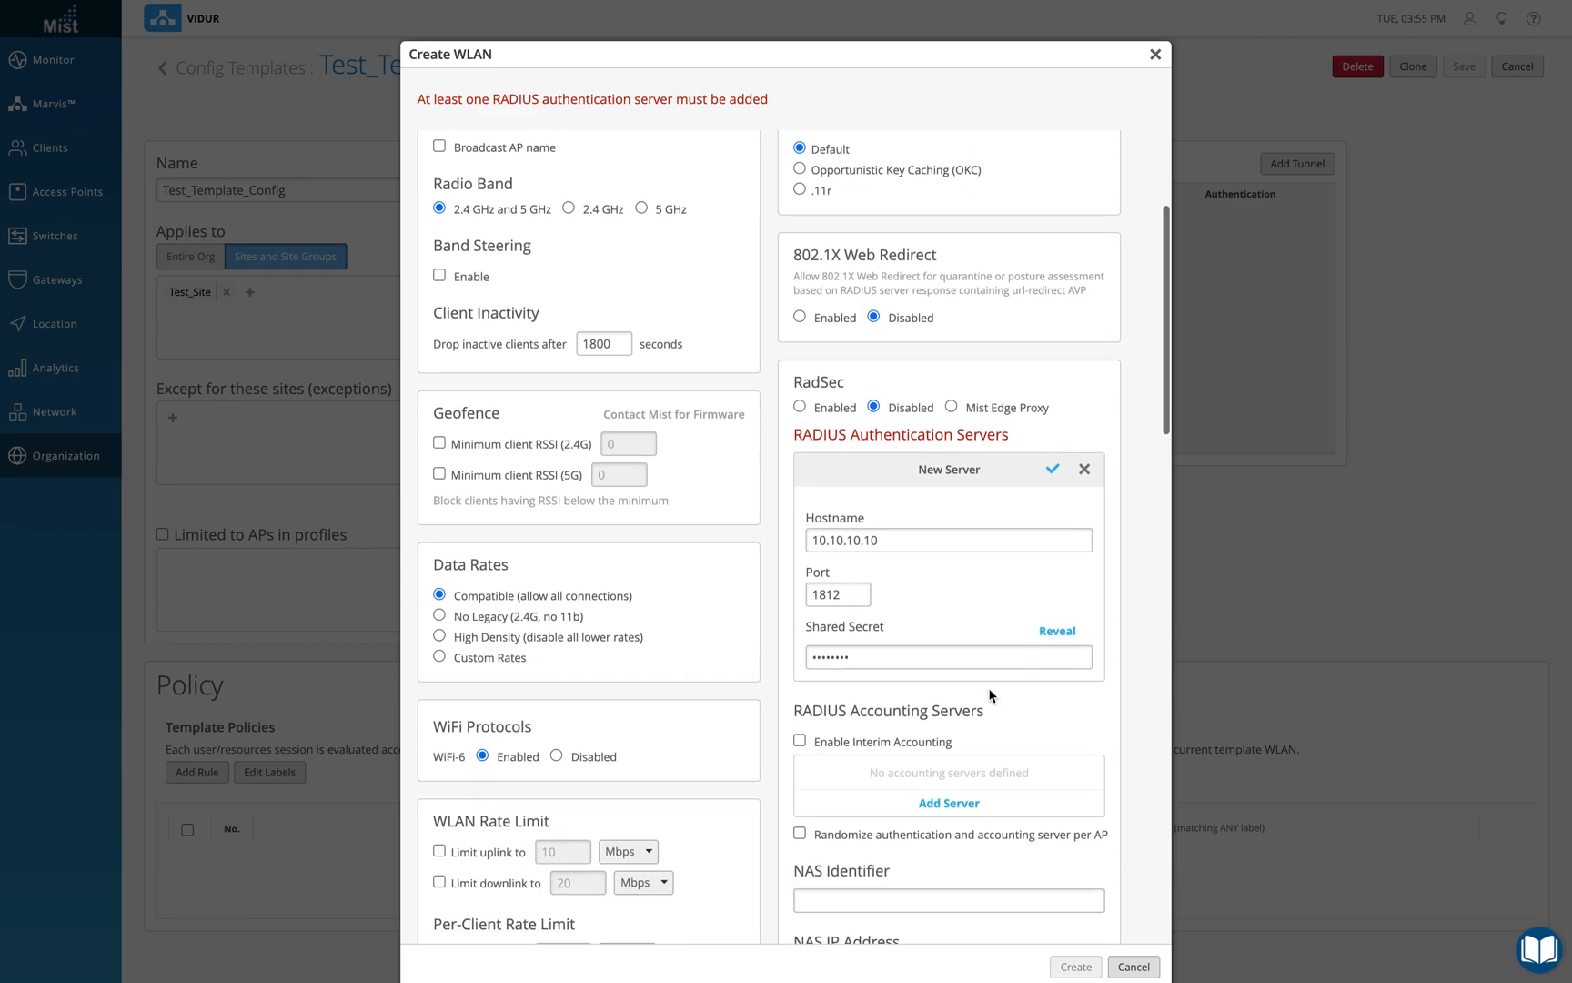
{"action": "left_click", "coordinate": [1051, 469]}
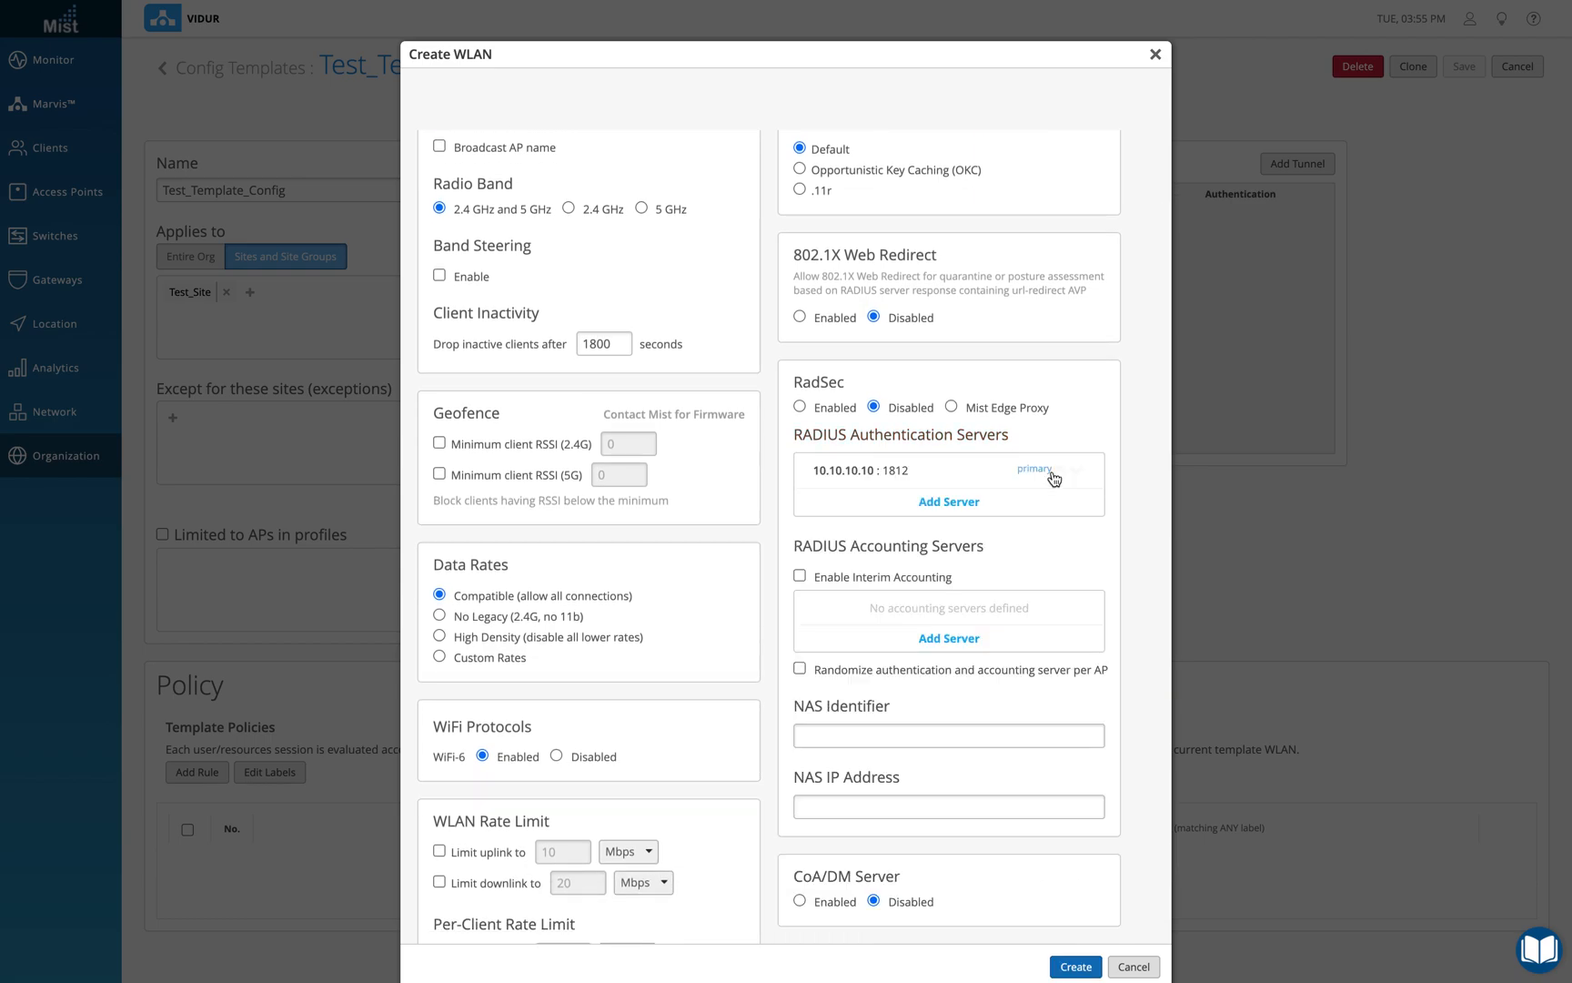
- Add a second RADIUS authentication server 20.20.20.20 on port 1812 with a shared secret
{"action": "left_click", "coordinate": [946, 501]}
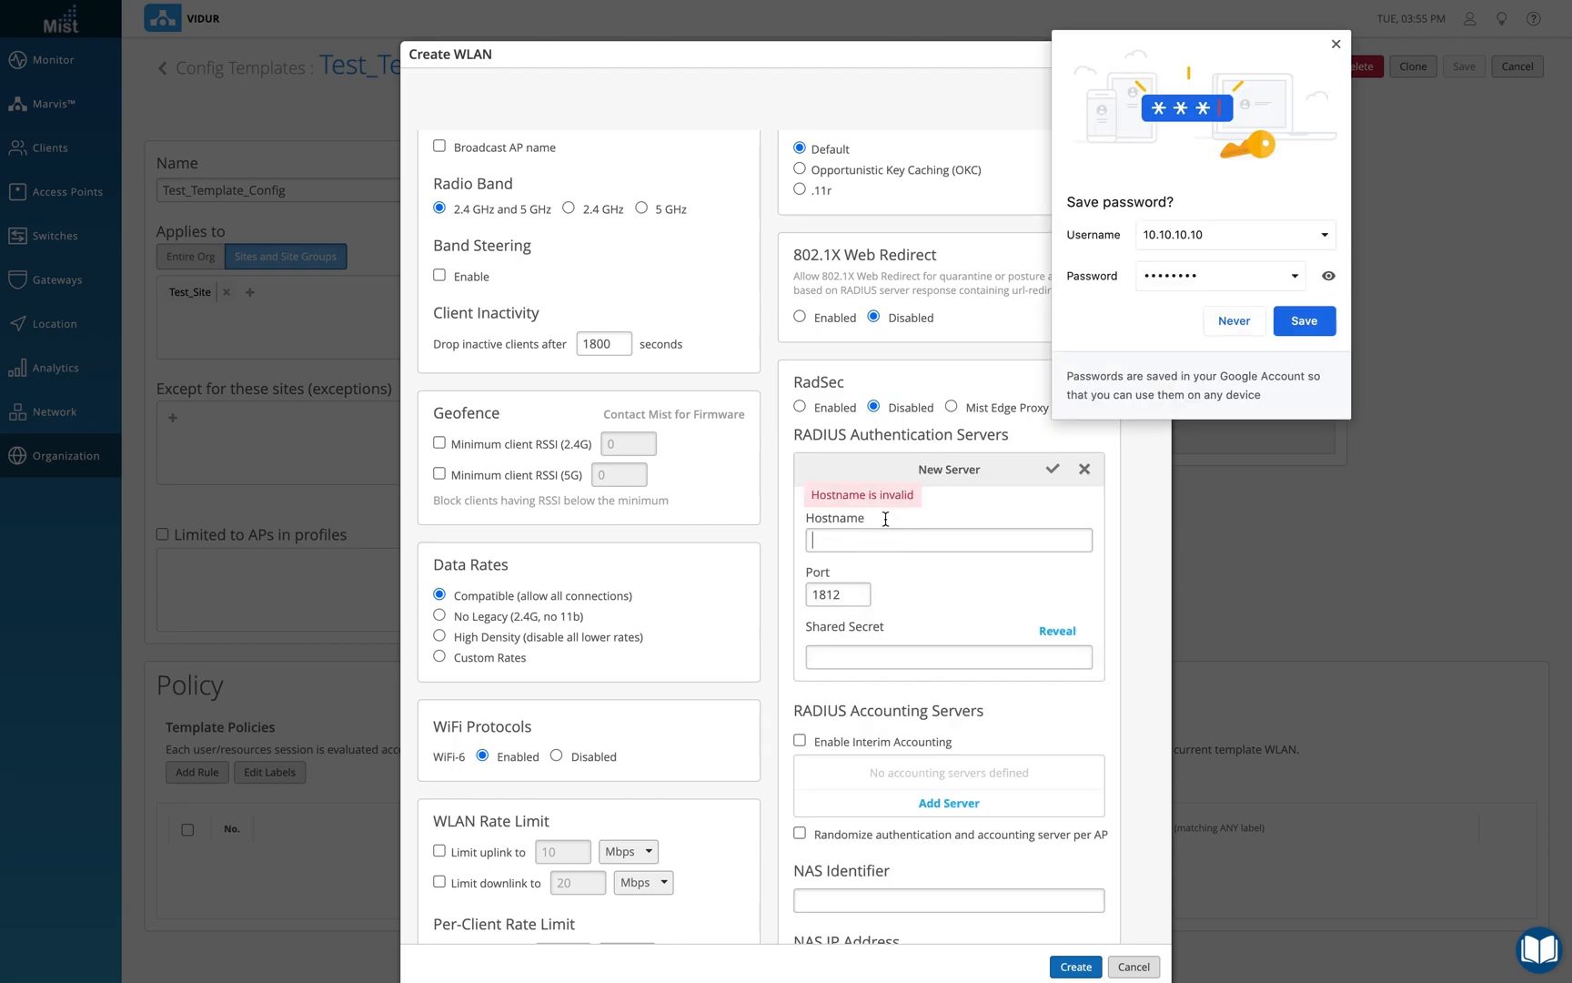
{"action": "left_click", "coordinate": [1337, 47]}
{"action": "left_click", "coordinate": [894, 540]}
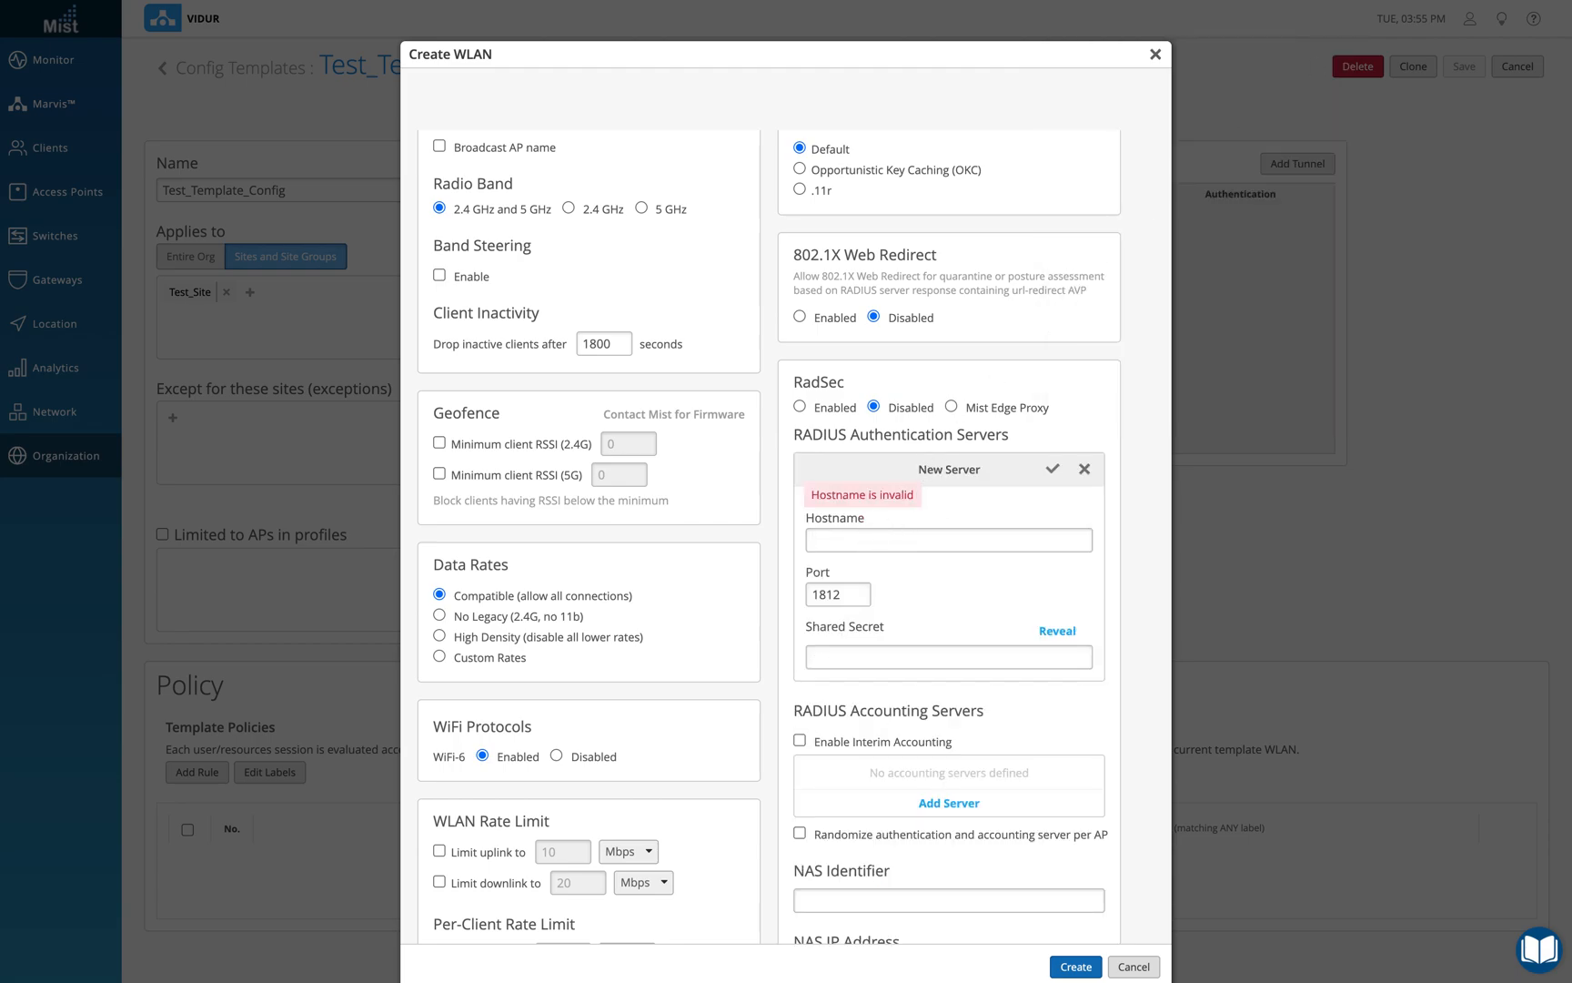
{"action": "type", "text": "20.20.20.20"}
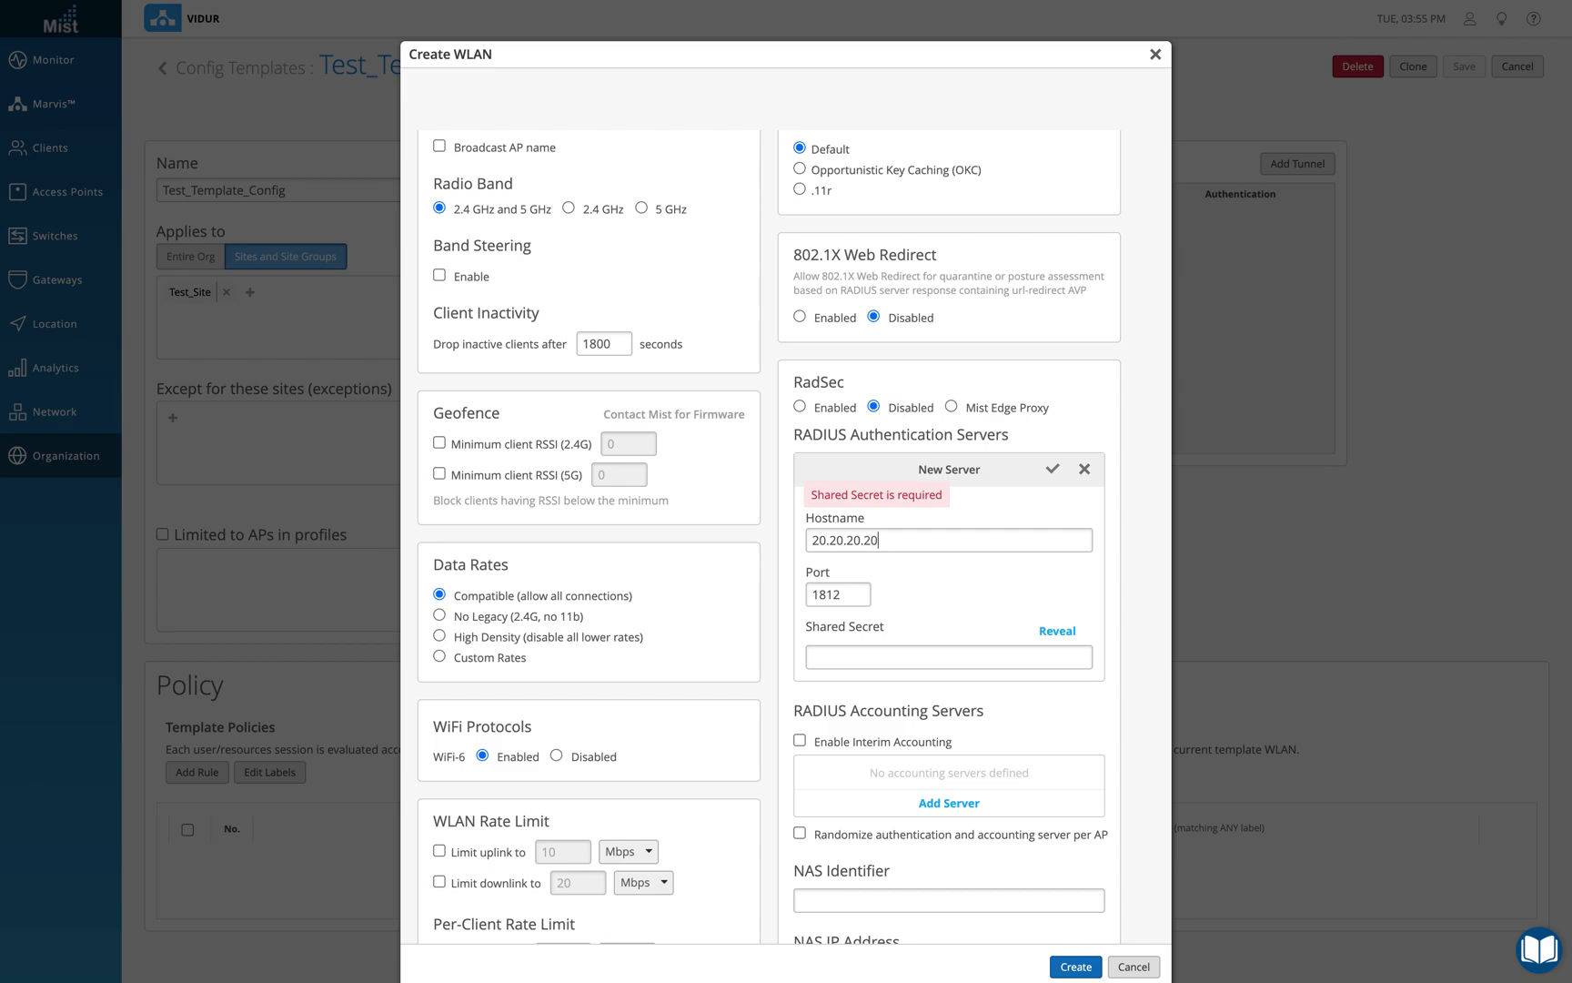
{"action": "left_click", "coordinate": [863, 657]}
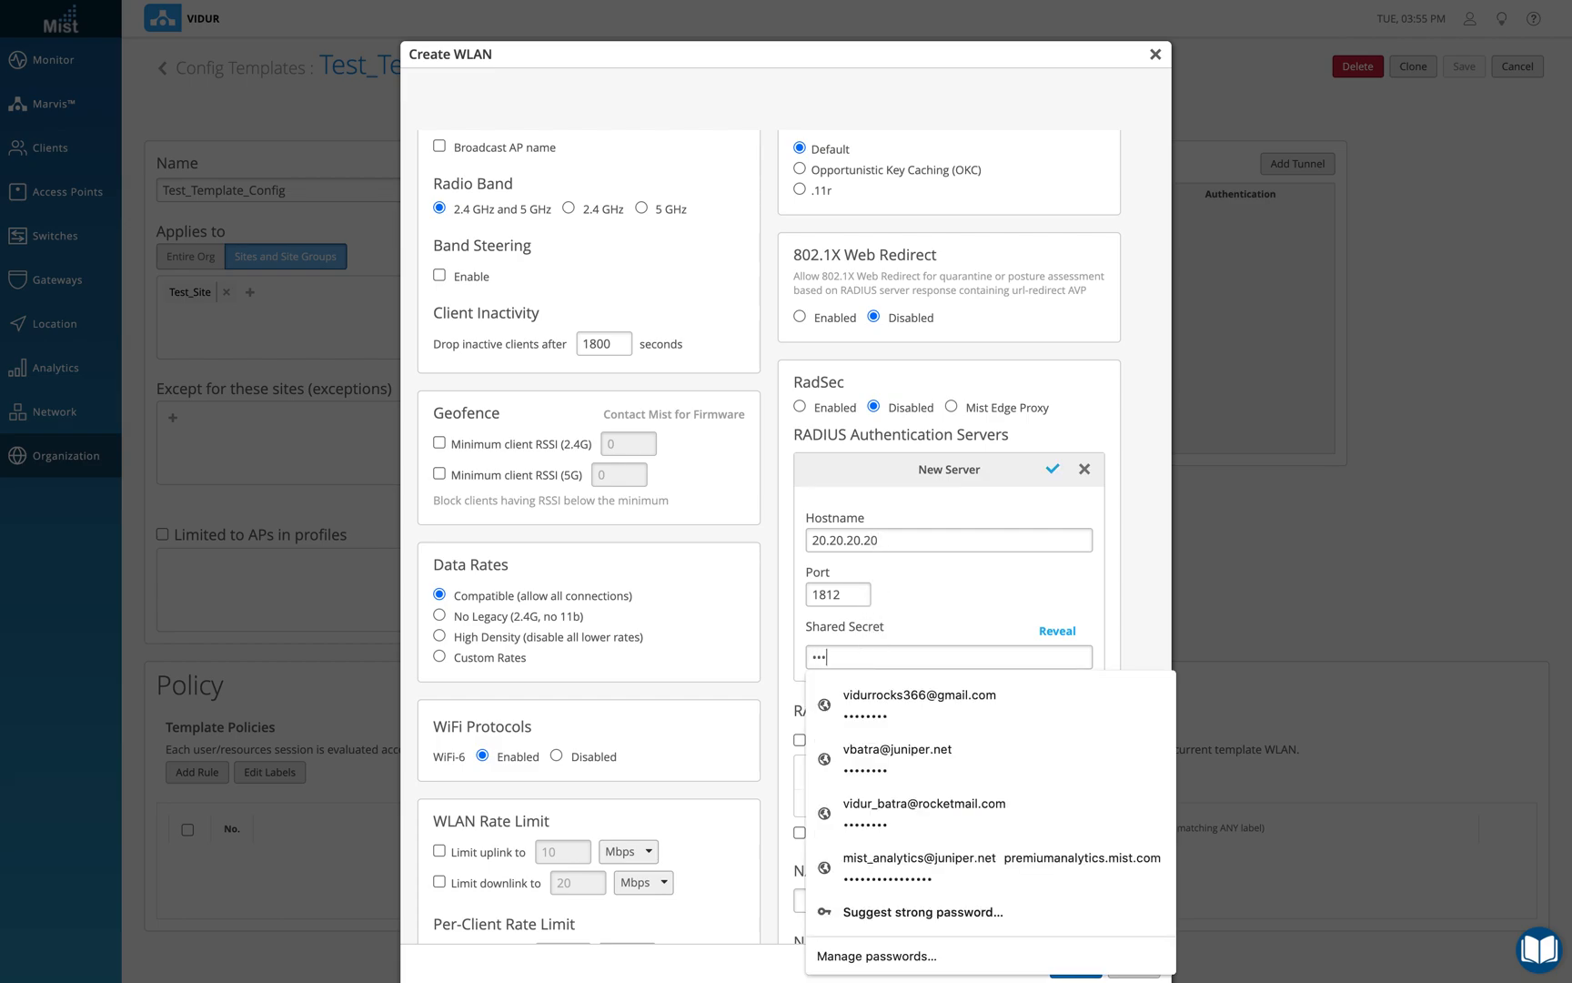
{"action": "left_click", "coordinate": [995, 590]}
{"action": "left_click", "coordinate": [1052, 469]}
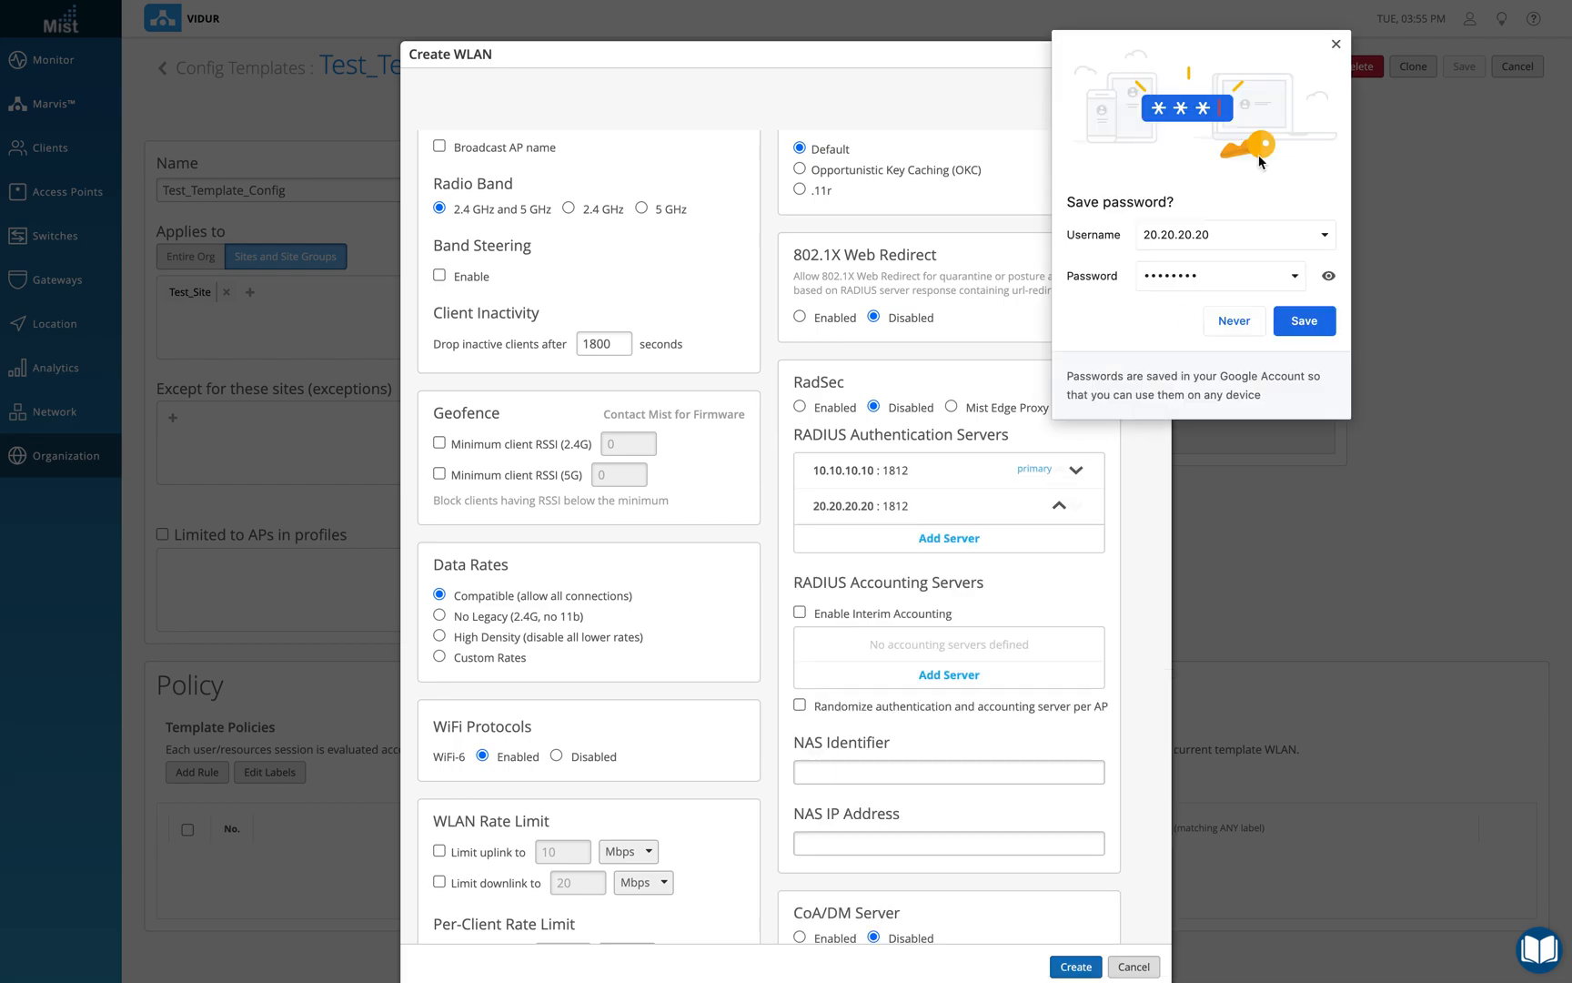
{"action": "left_click", "coordinate": [1336, 44]}
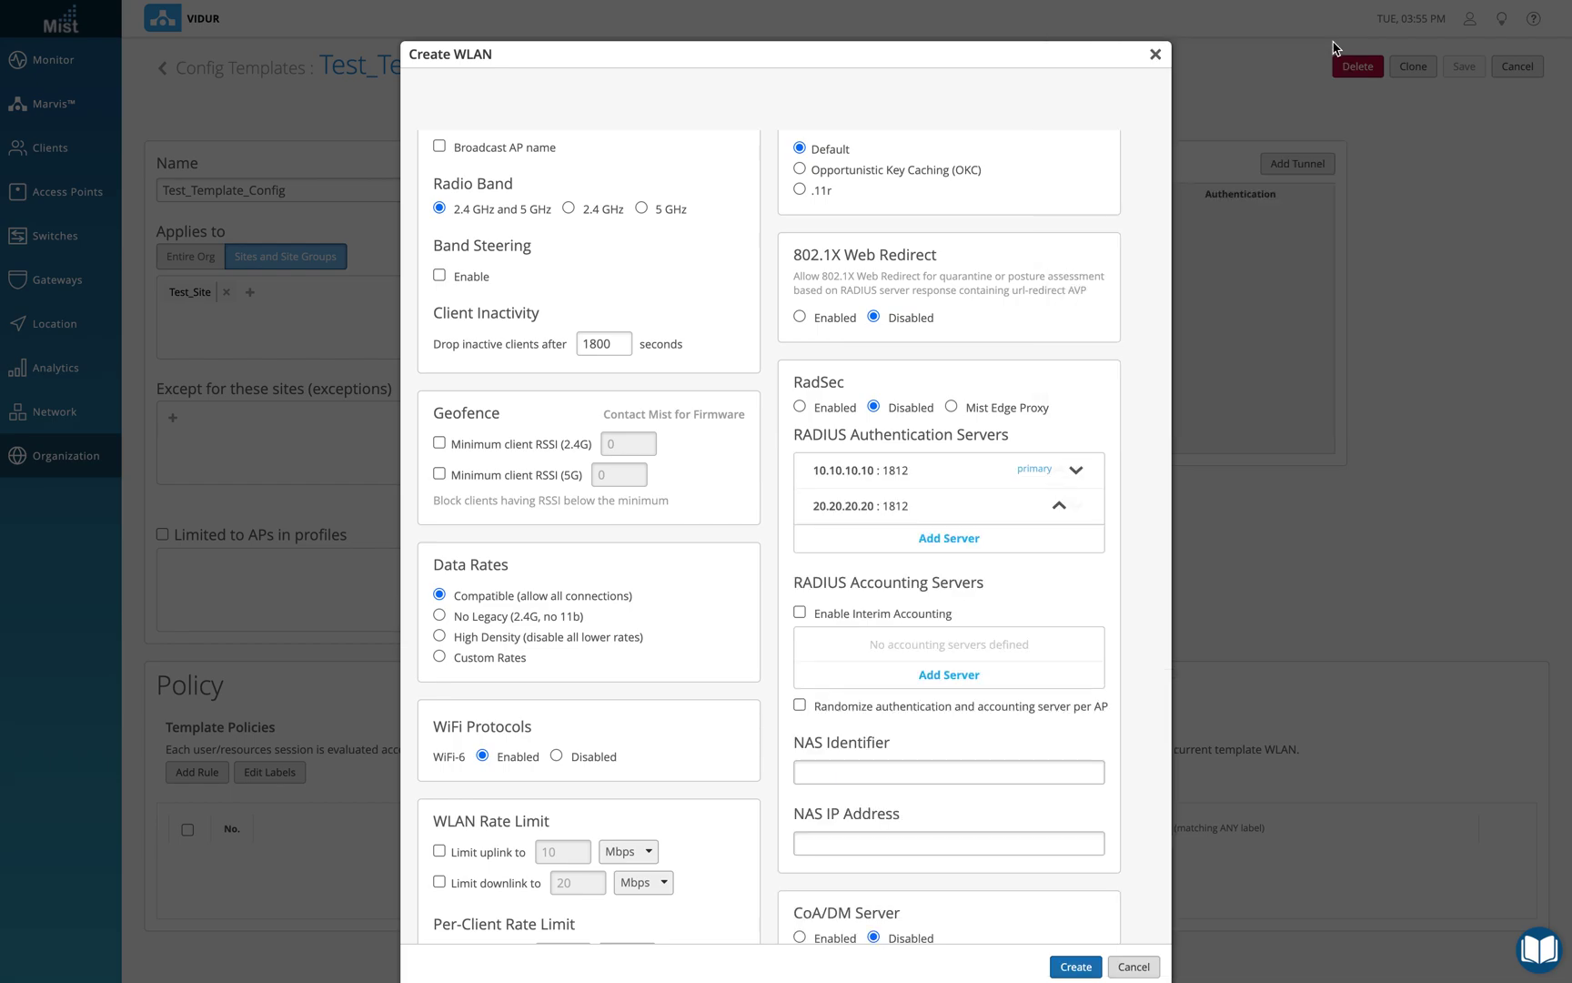
{"action": "left_click", "coordinate": [944, 676]}
- Save 10.10.10.10 on port 1813 with a shared secret as the RADIUS accounting server
{"action": "left_click", "coordinate": [877, 714]}
{"action": "type", "text": "10"}
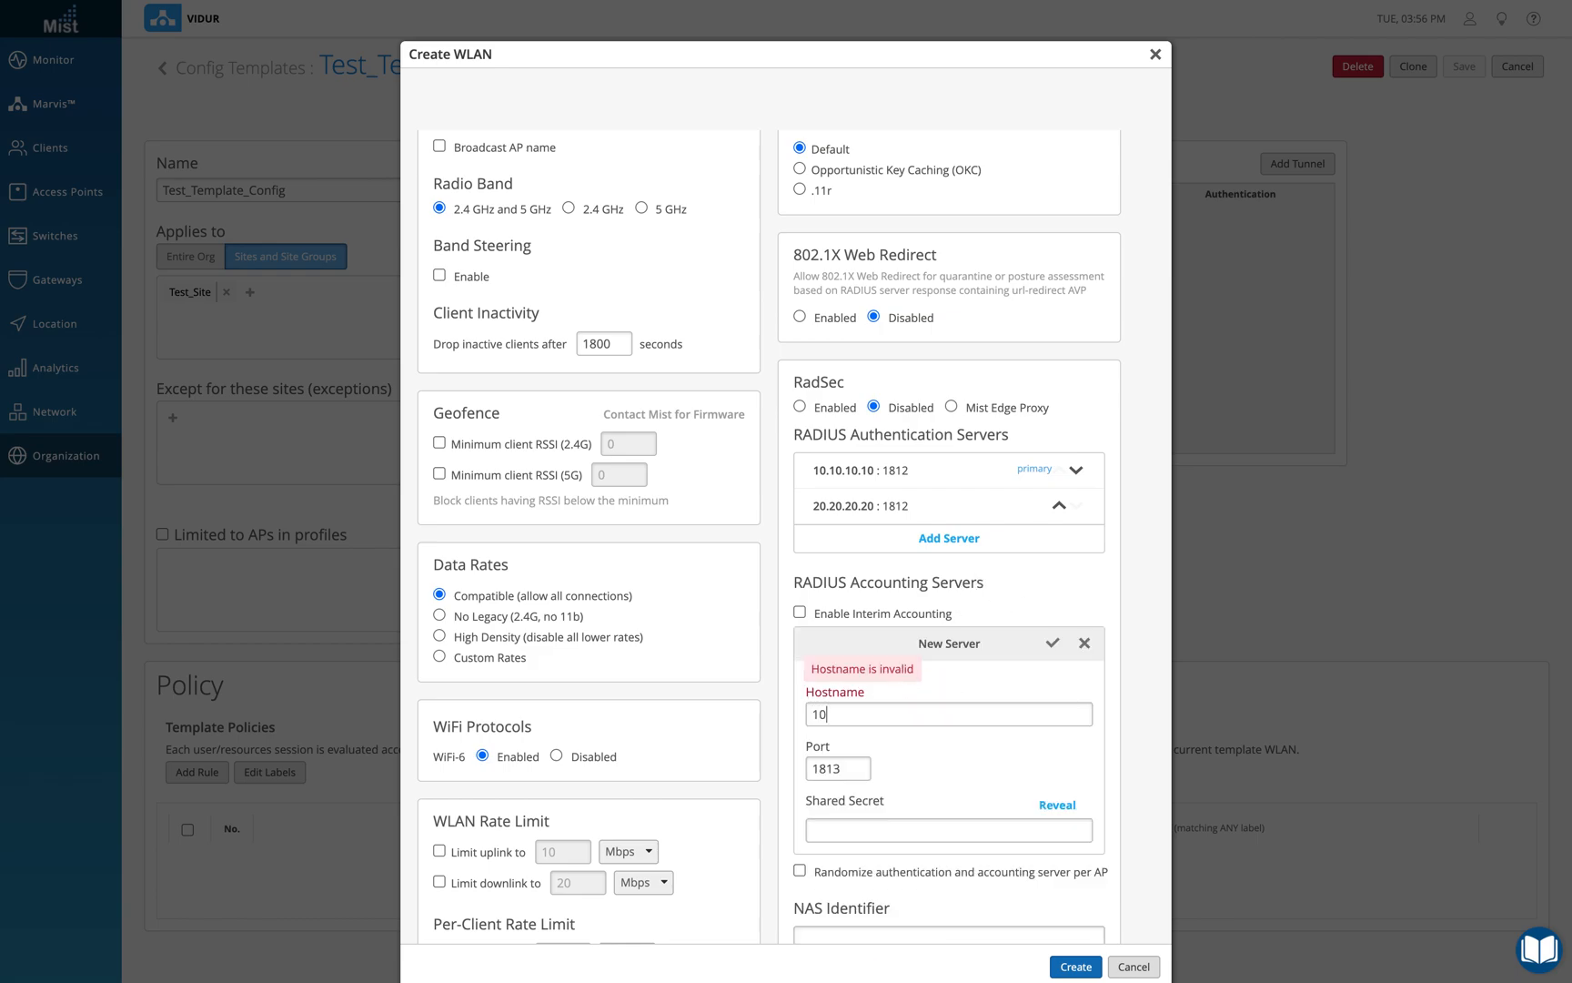
{"action": "type", "text": ".10.10.10"}
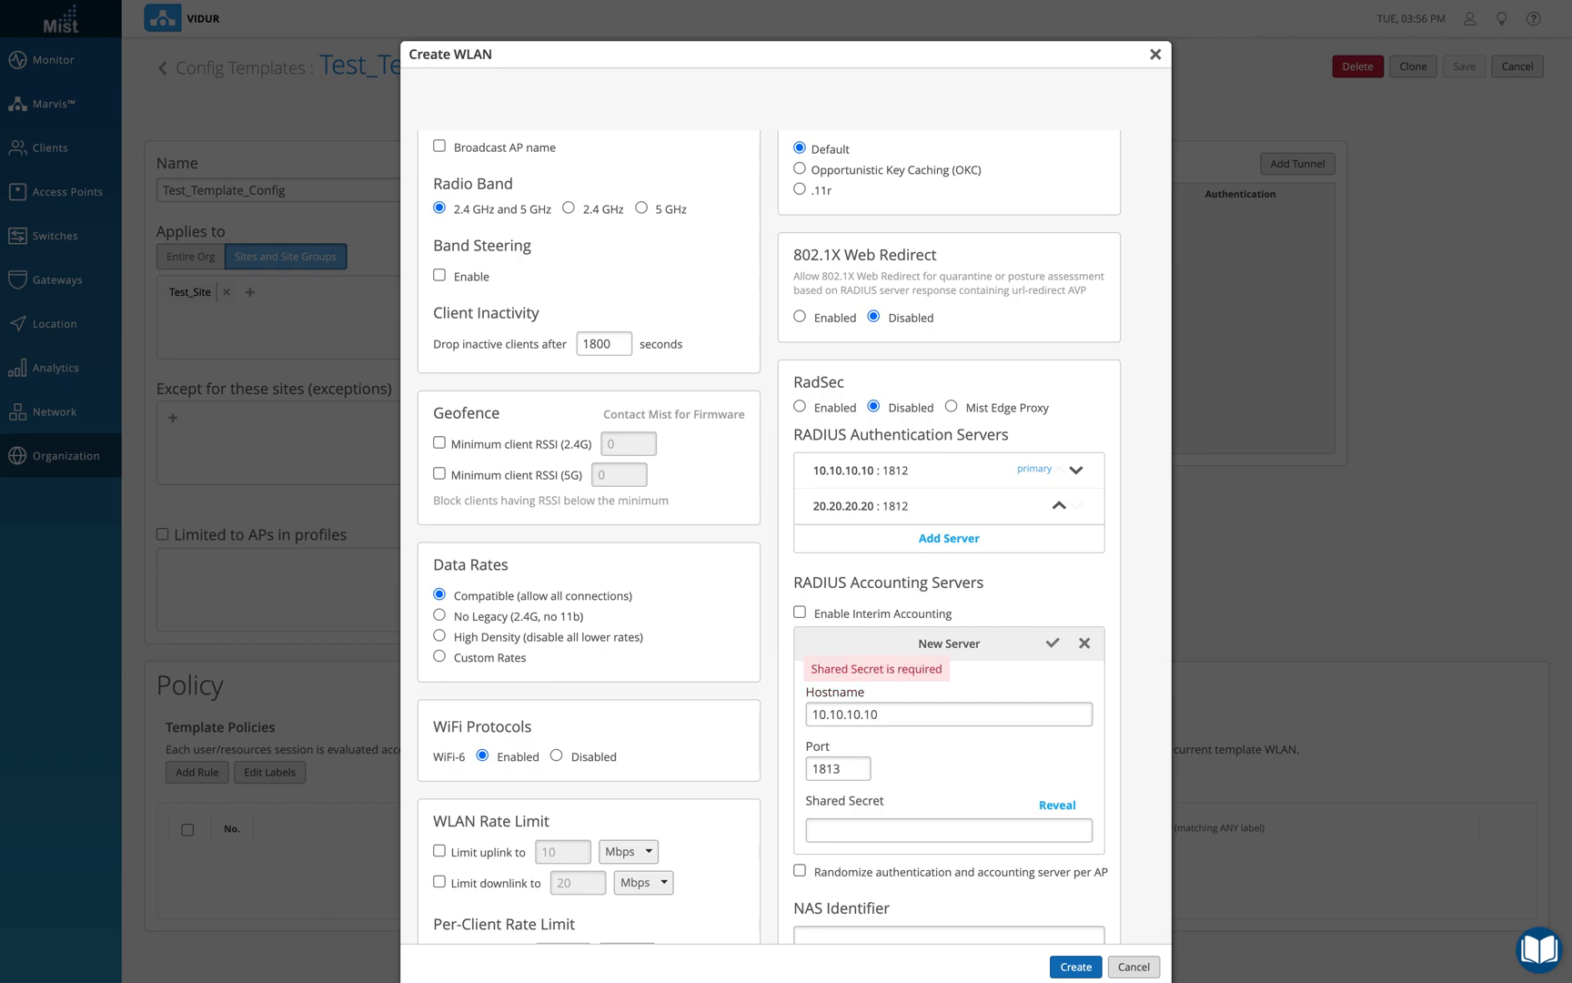
{"action": "left_click", "coordinate": [853, 830]}
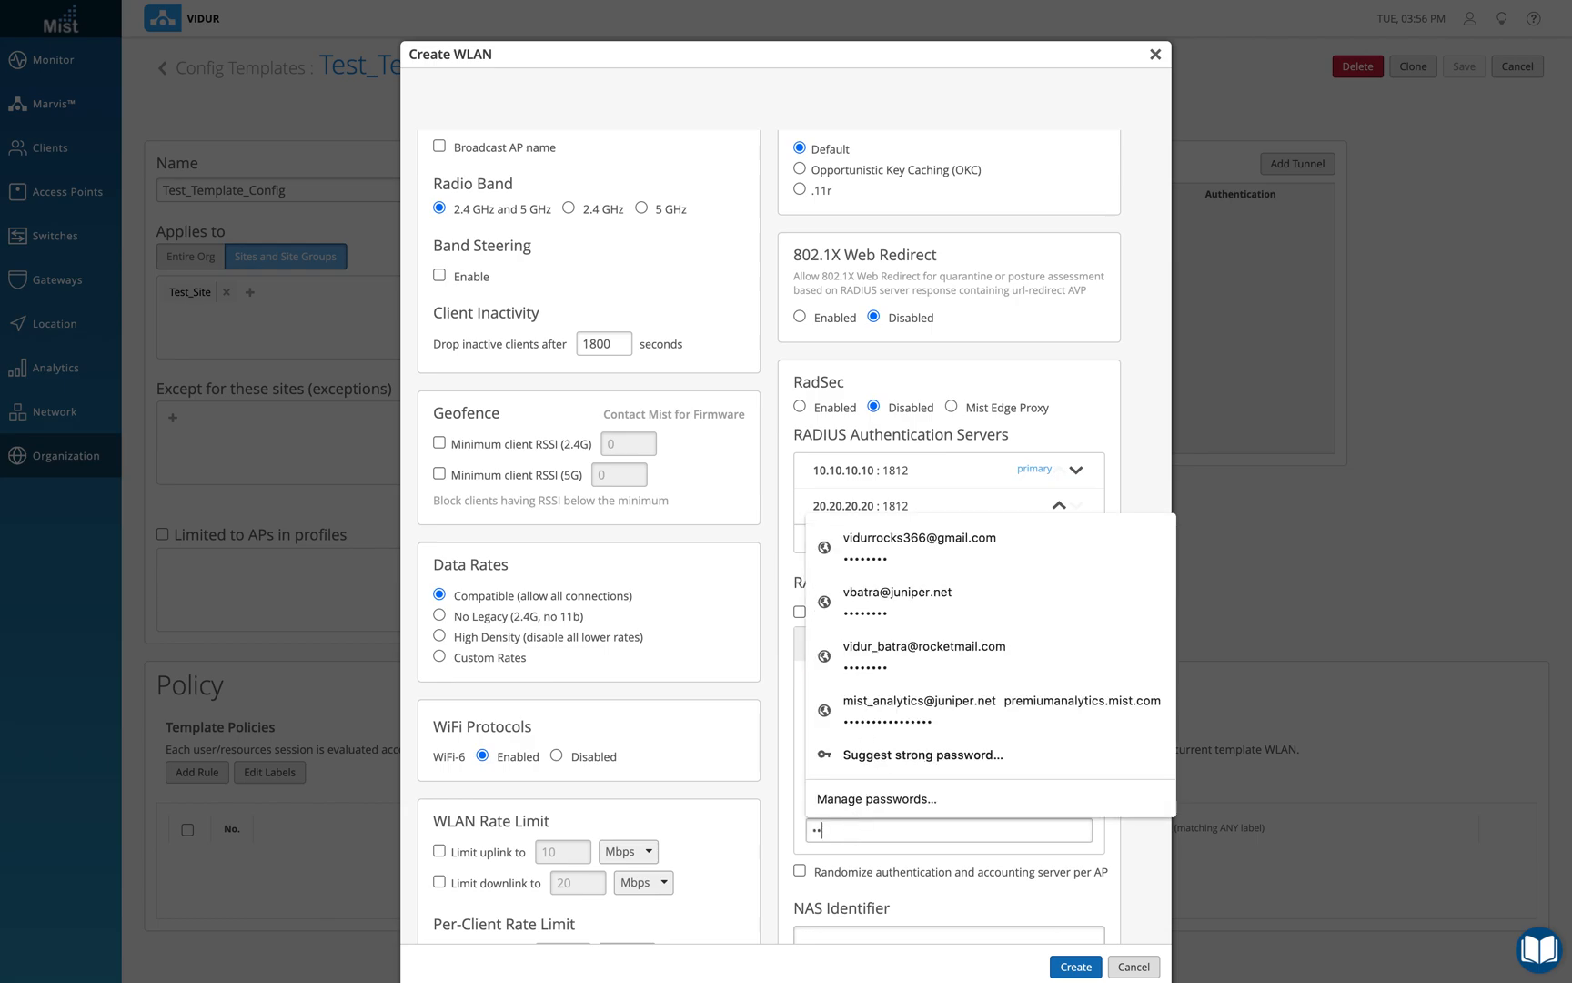
{"action": "left_click", "coordinate": [1150, 850]}
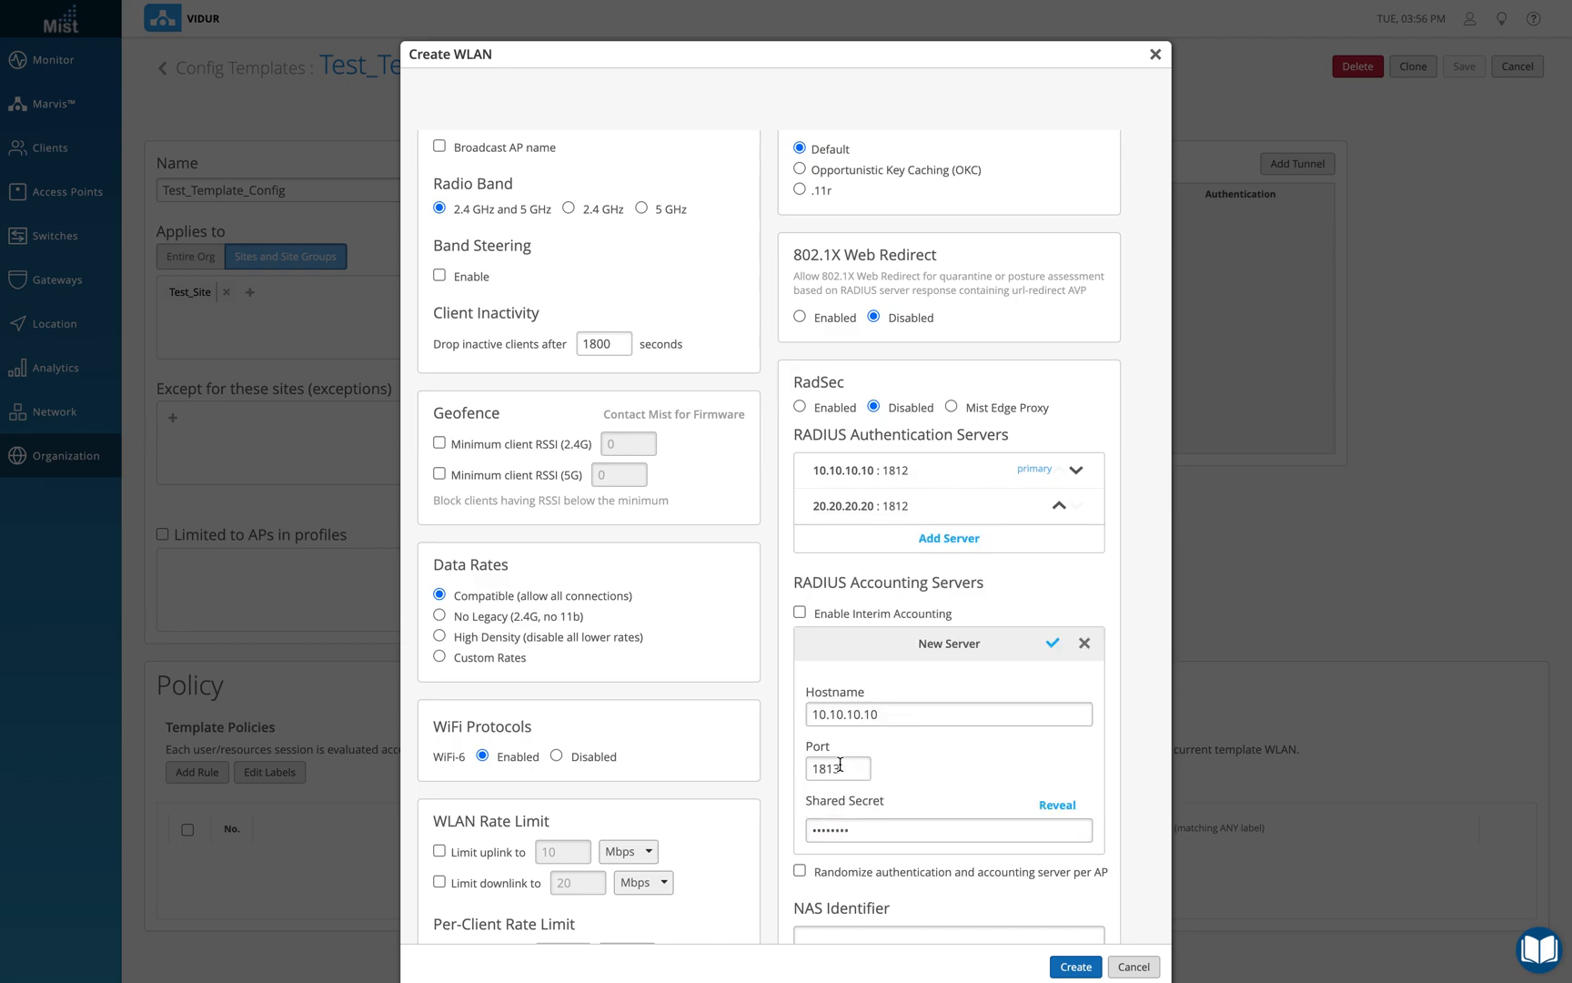
{"action": "left_click", "coordinate": [1053, 643]}
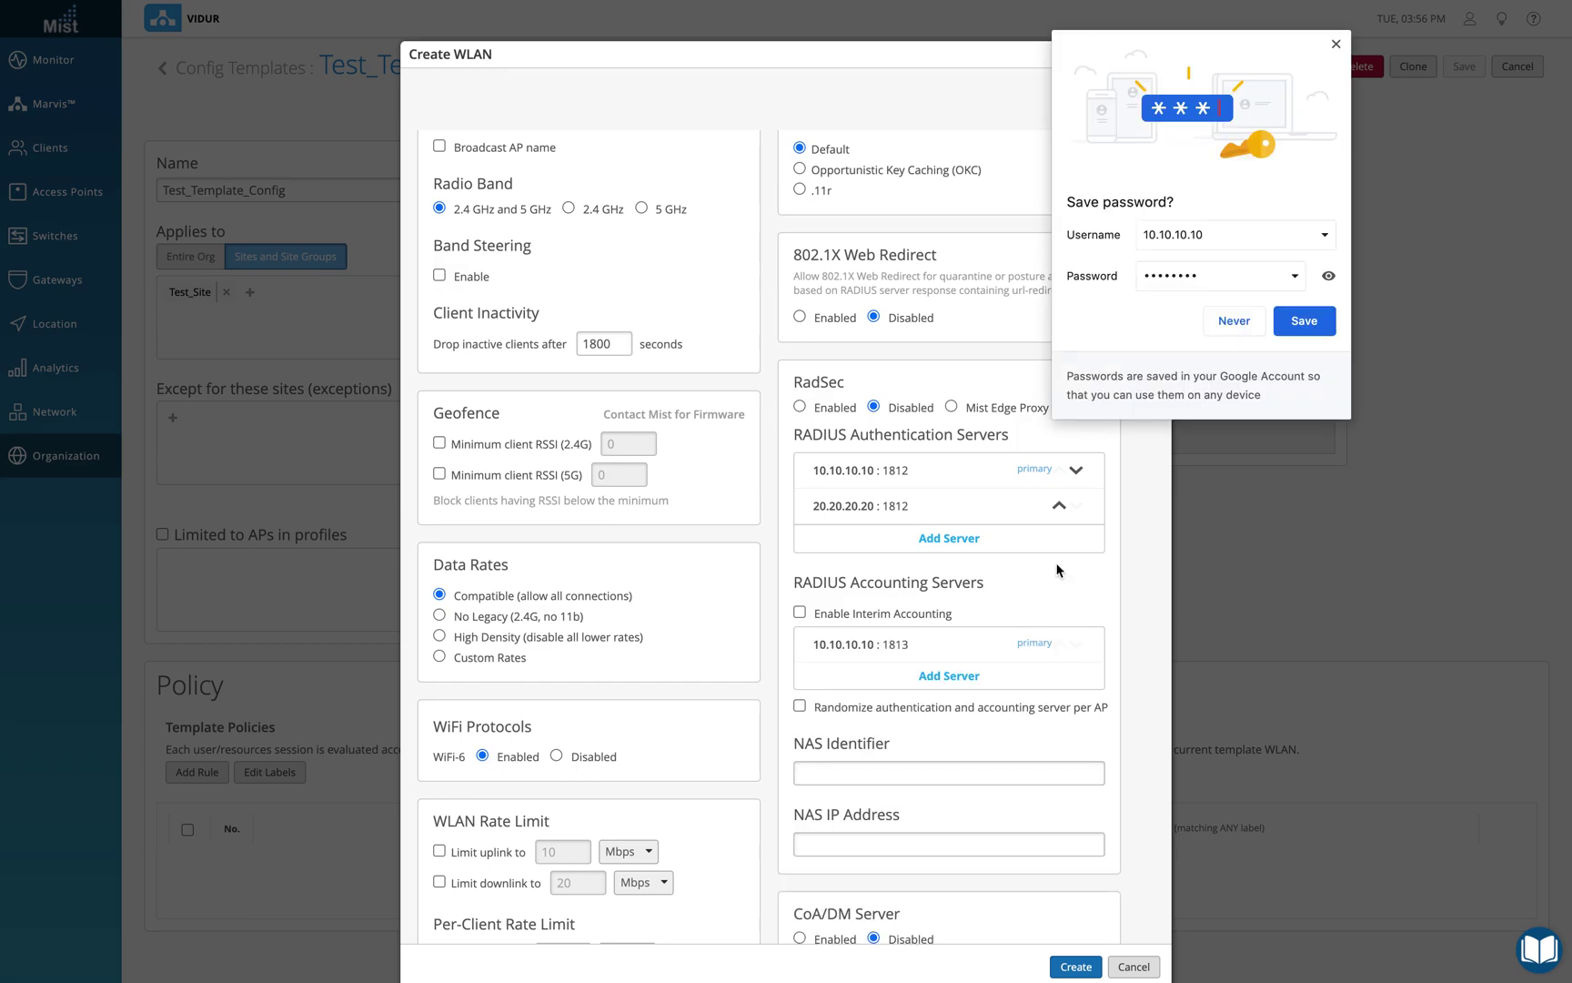
{"action": "left_click", "coordinate": [1234, 321]}
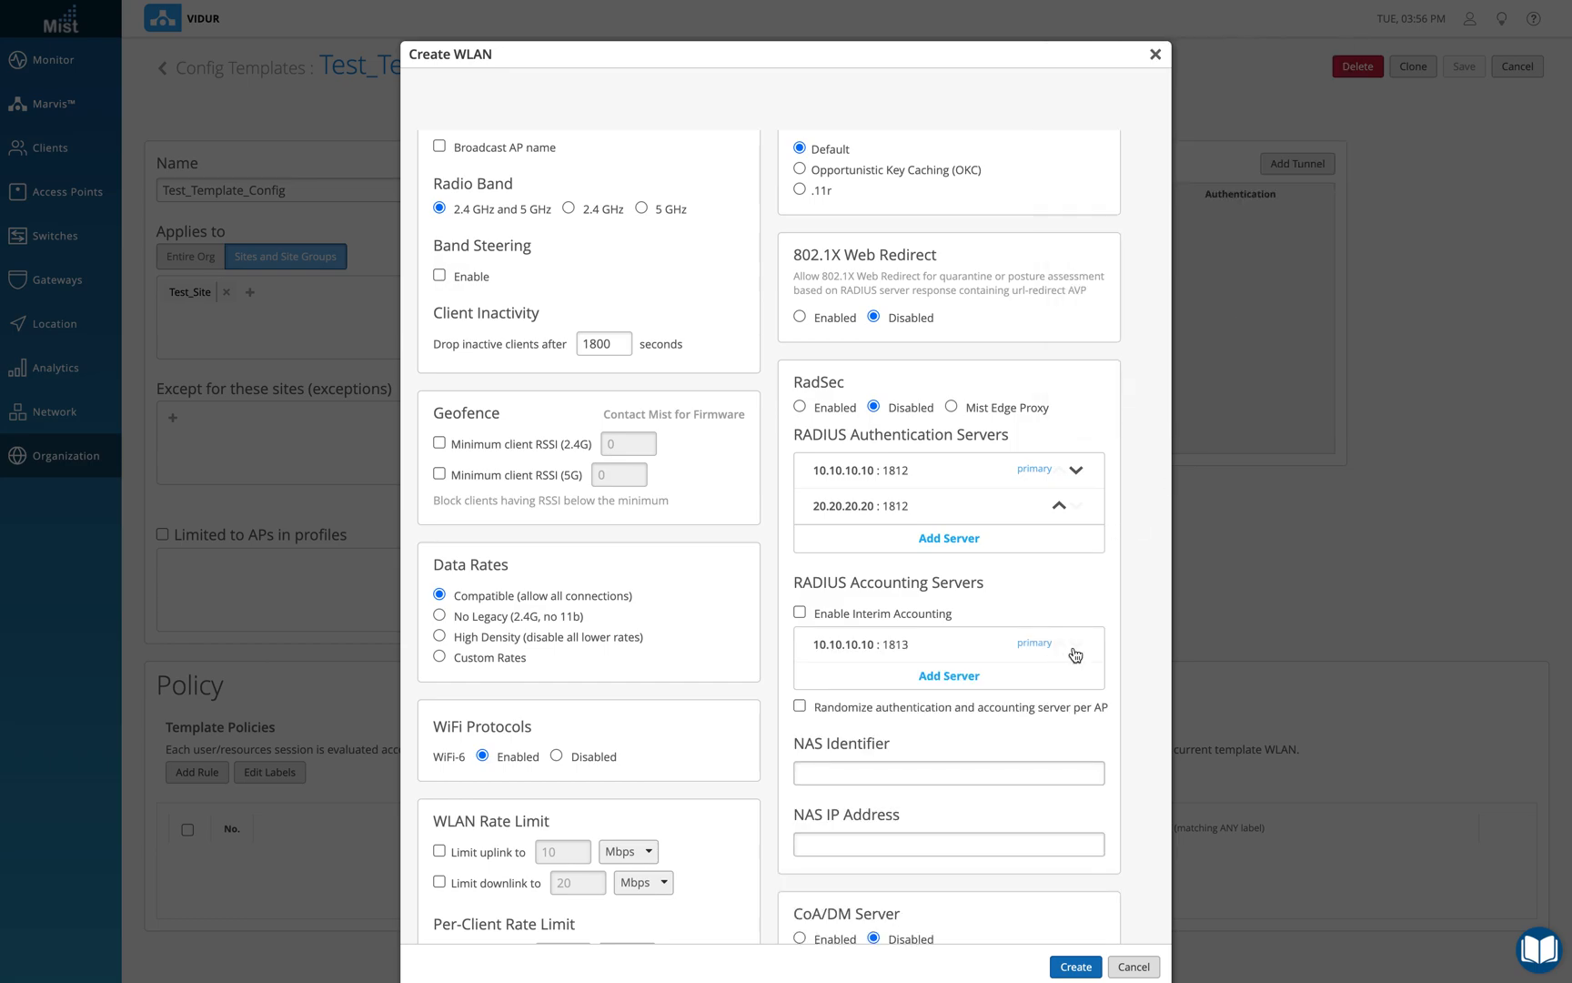
{"action": "scroll", "coordinate": [1106, 701], "scroll_direction": "down", "scroll_amount": 2}
{"action": "scroll", "coordinate": [1146, 673], "scroll_direction": "down", "scroll_amount": 2}
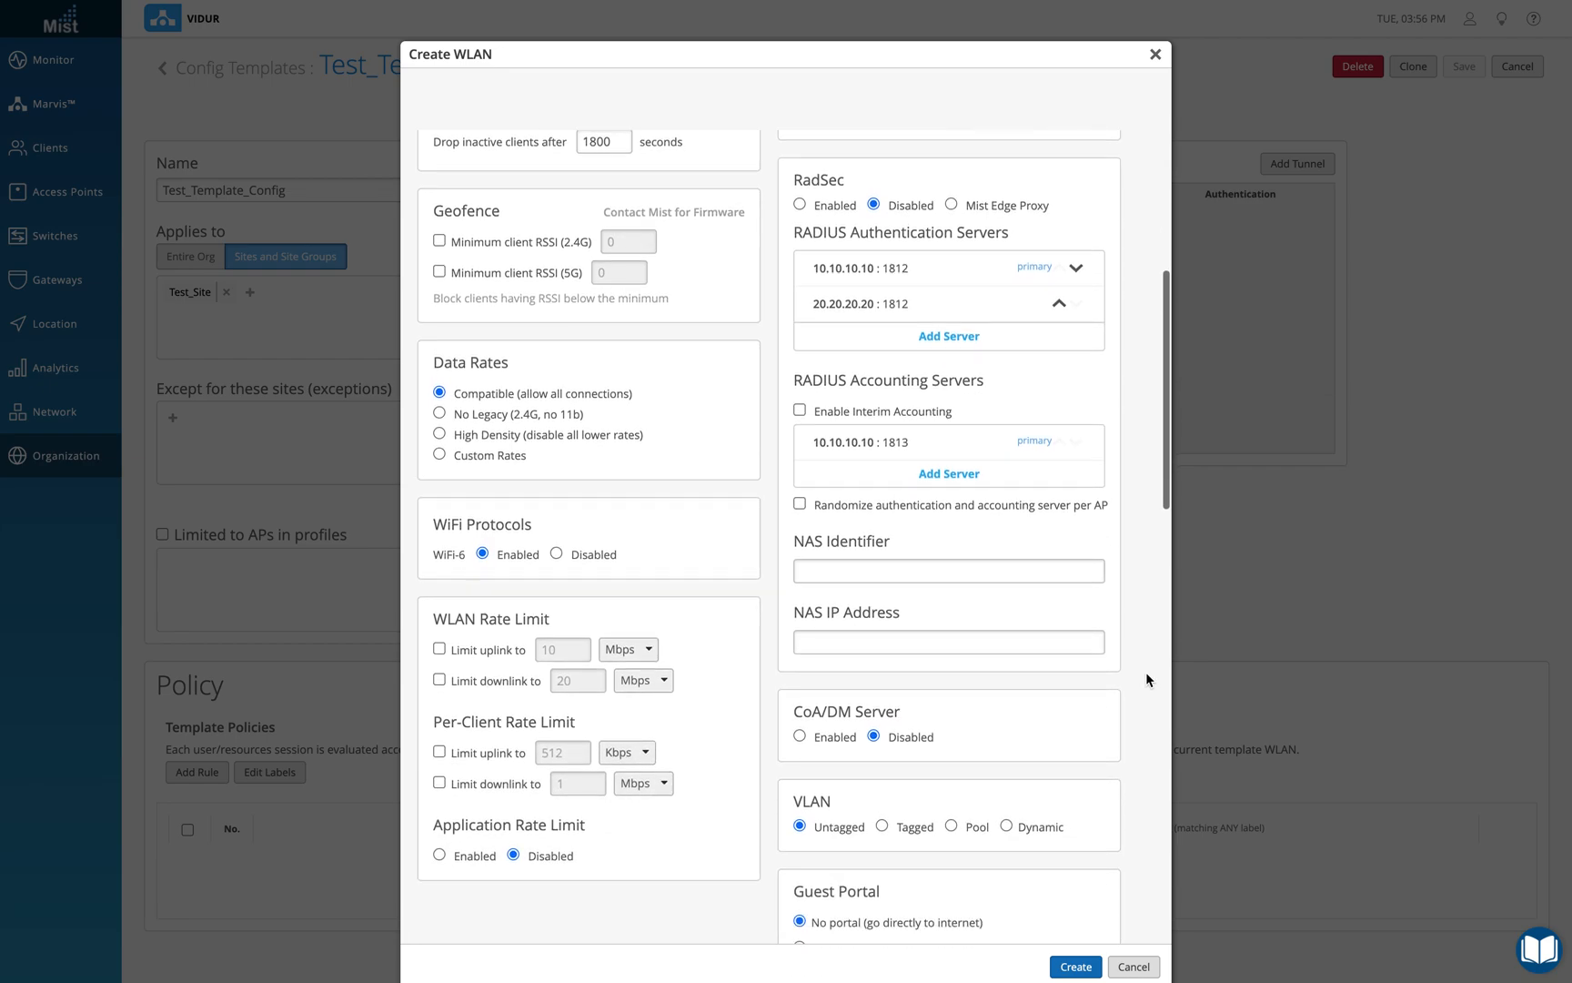
{"action": "scroll", "coordinate": [1125, 684], "scroll_direction": "down", "scroll_amount": 1}
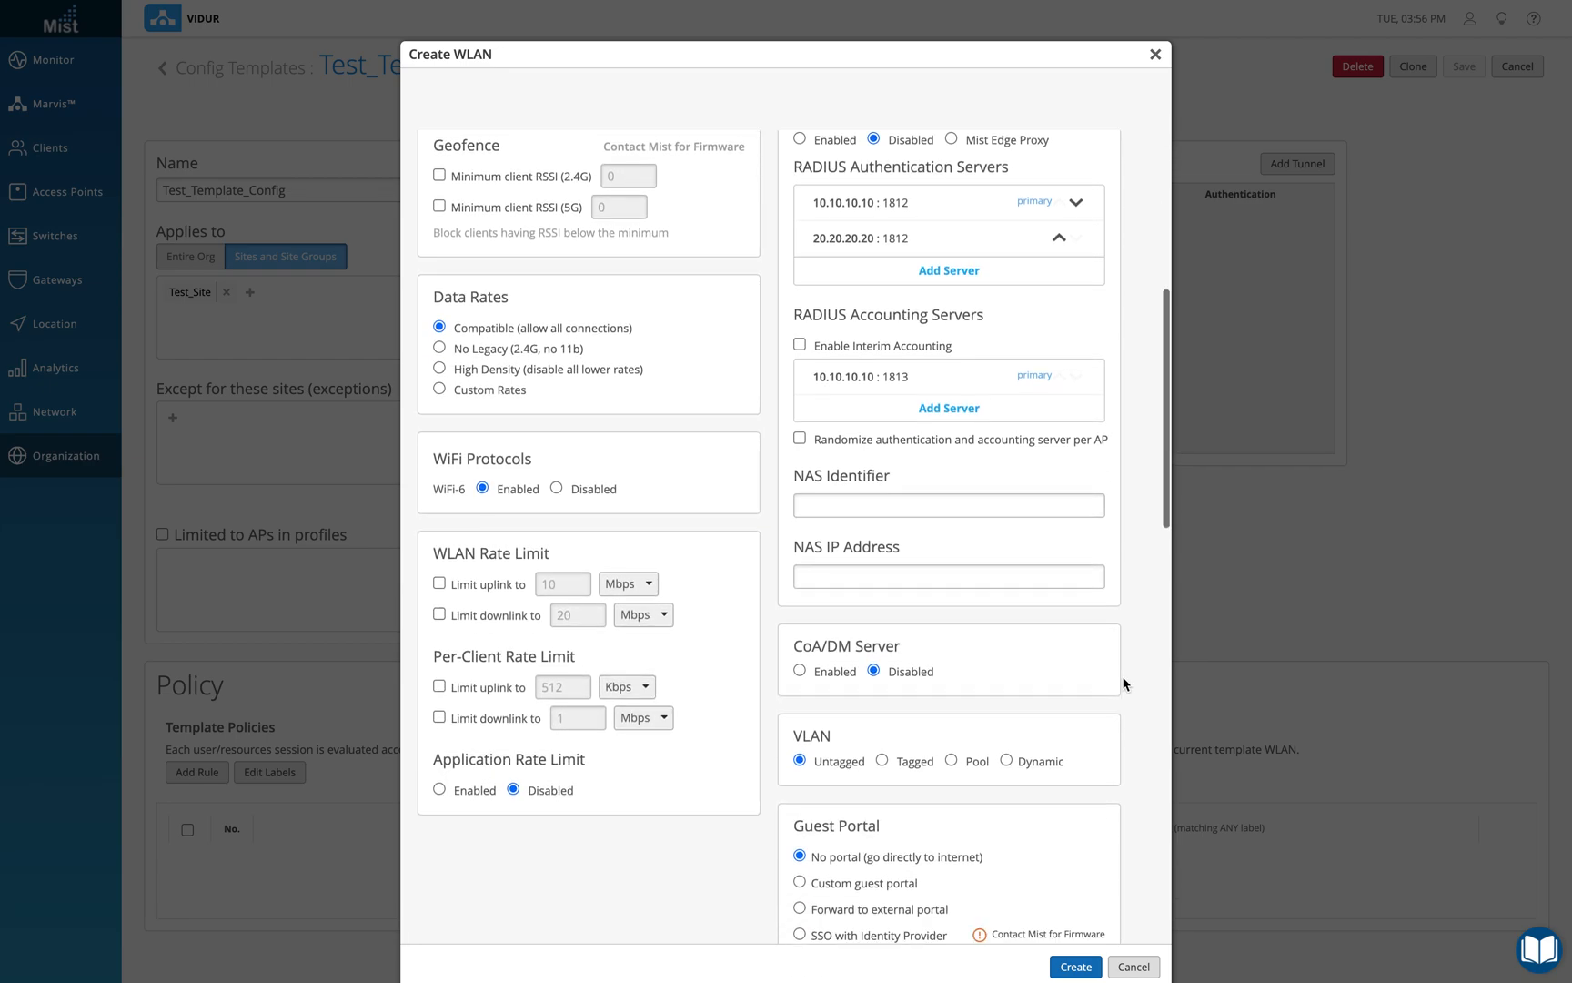
- Leave CoA/DM disabled and set the VLAN to a pool of IDs 100, 200, 300
{"action": "left_click", "coordinate": [799, 669]}
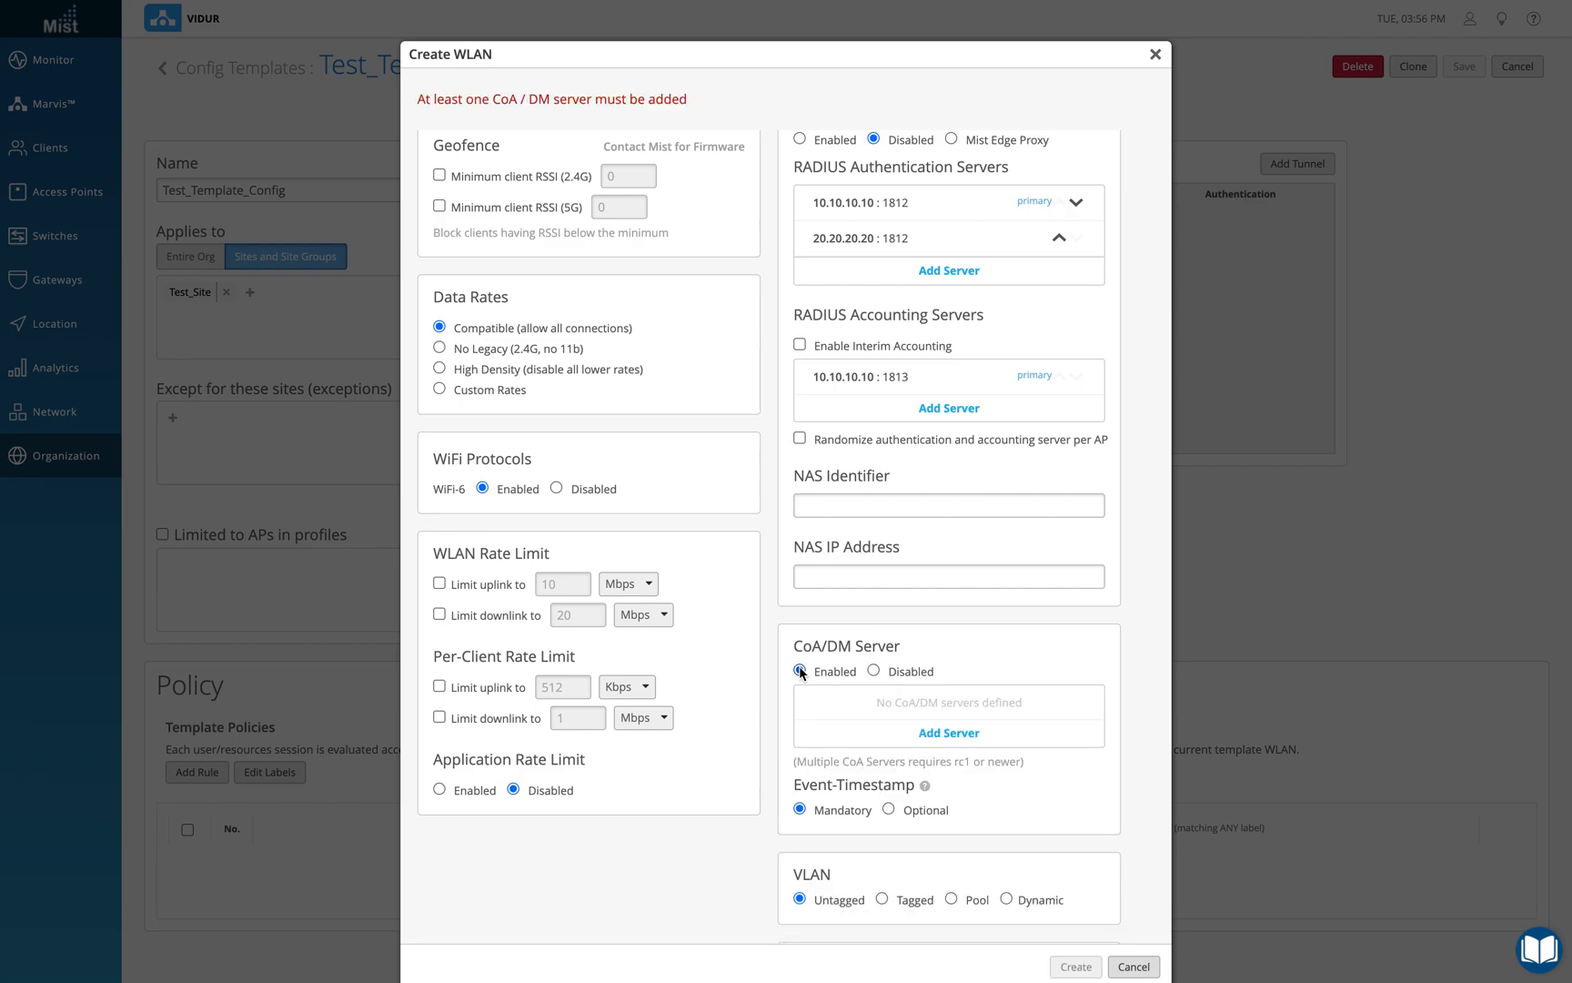
{"action": "left_click", "coordinate": [875, 672]}
{"action": "scroll", "coordinate": [1020, 638], "scroll_direction": "down", "scroll_amount": 2}
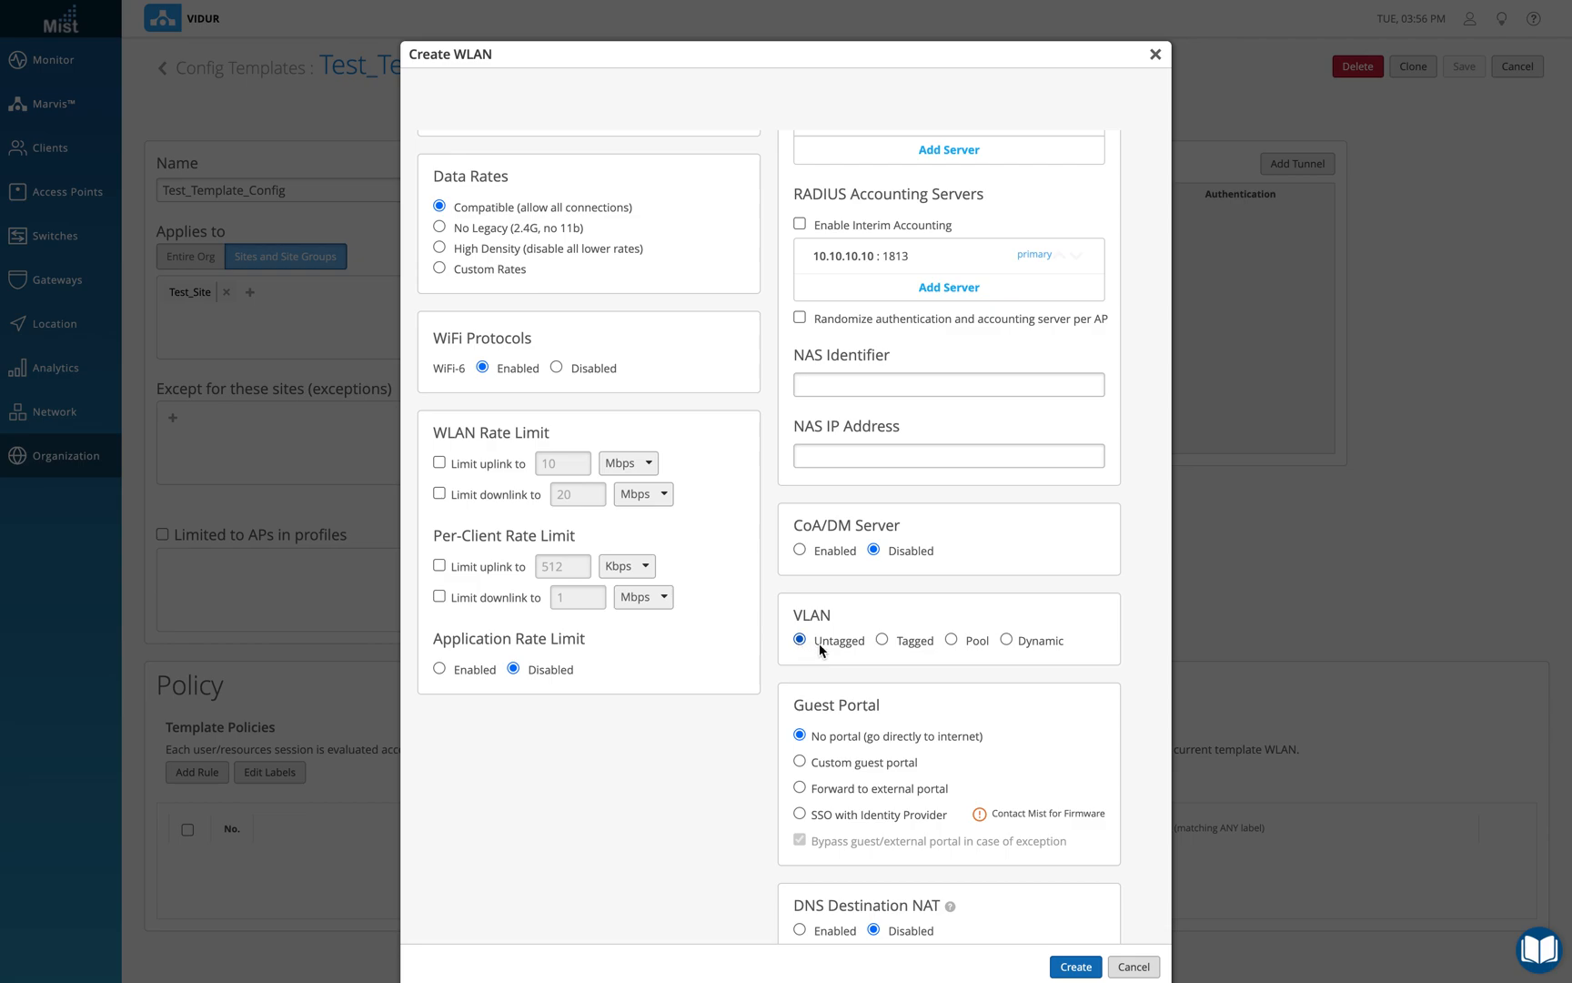
{"action": "left_click", "coordinate": [883, 640]}
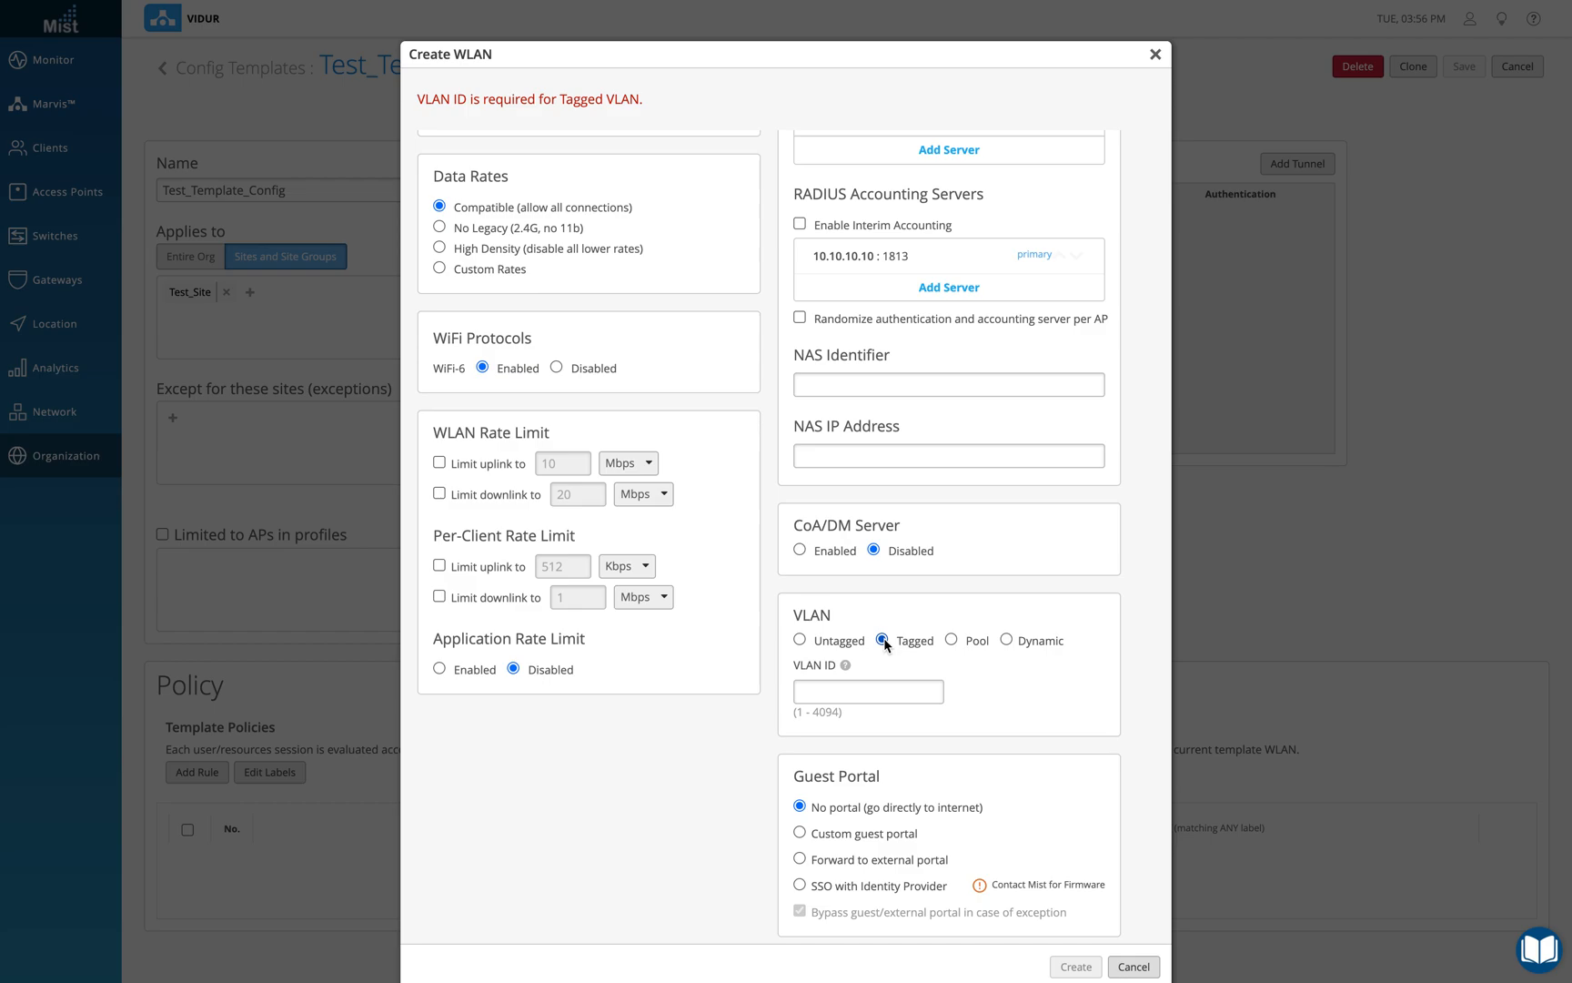
{"action": "left_click", "coordinate": [953, 639]}
{"action": "left_click", "coordinate": [868, 706]}
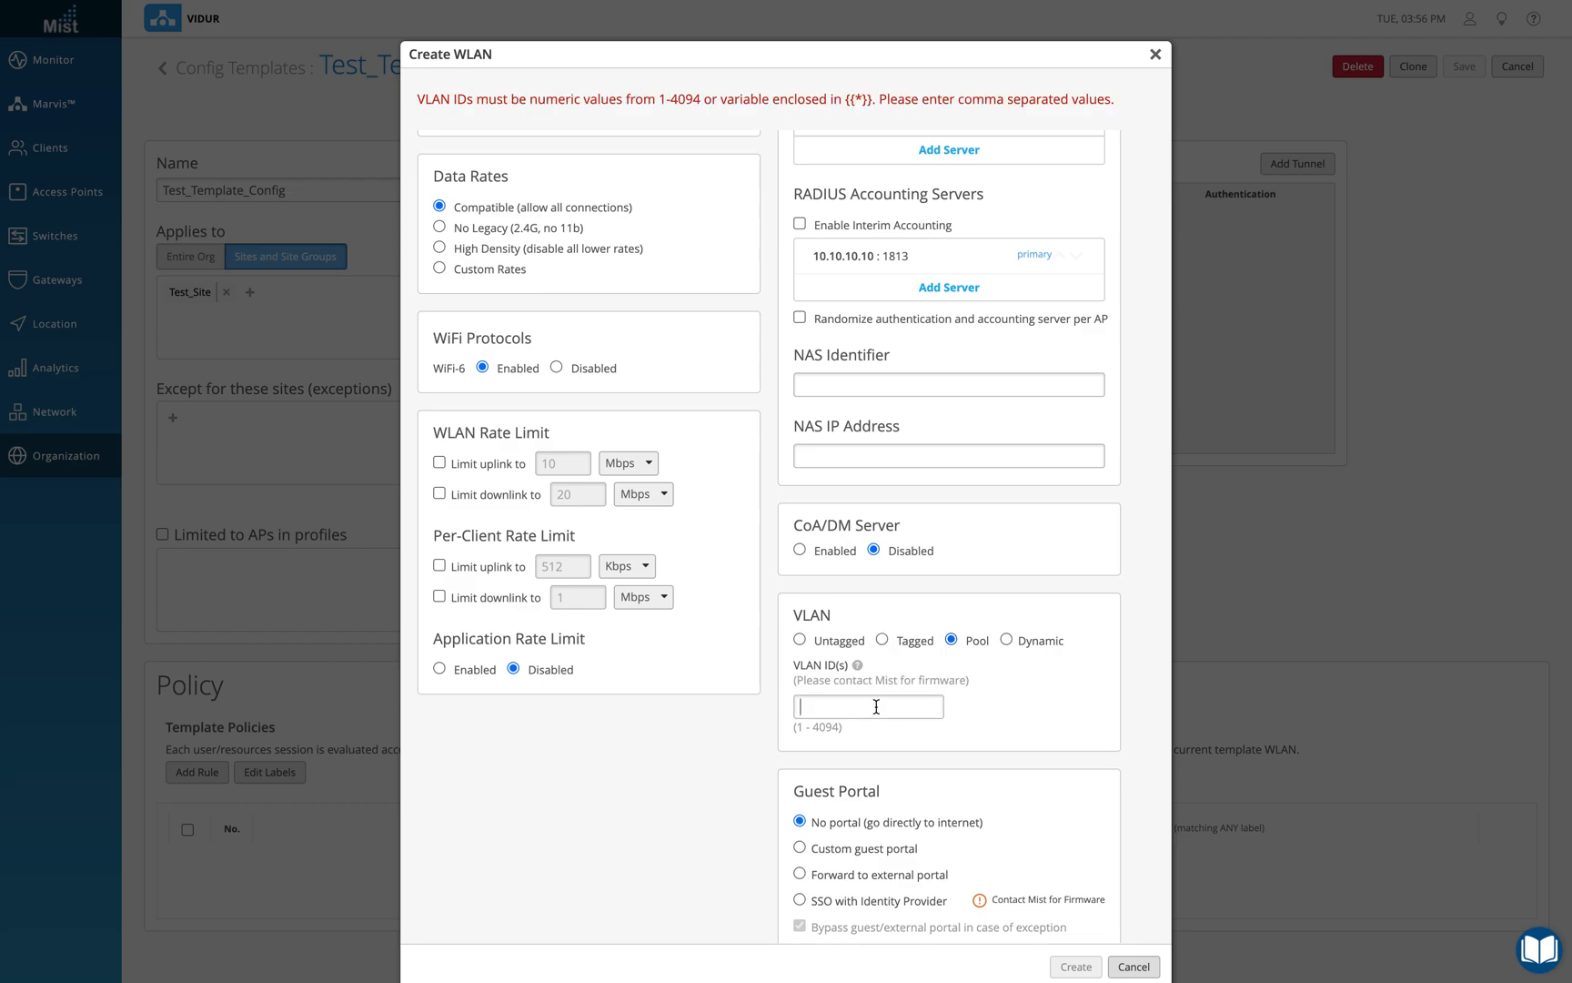
{"action": "type", "text": "100, 200, "}
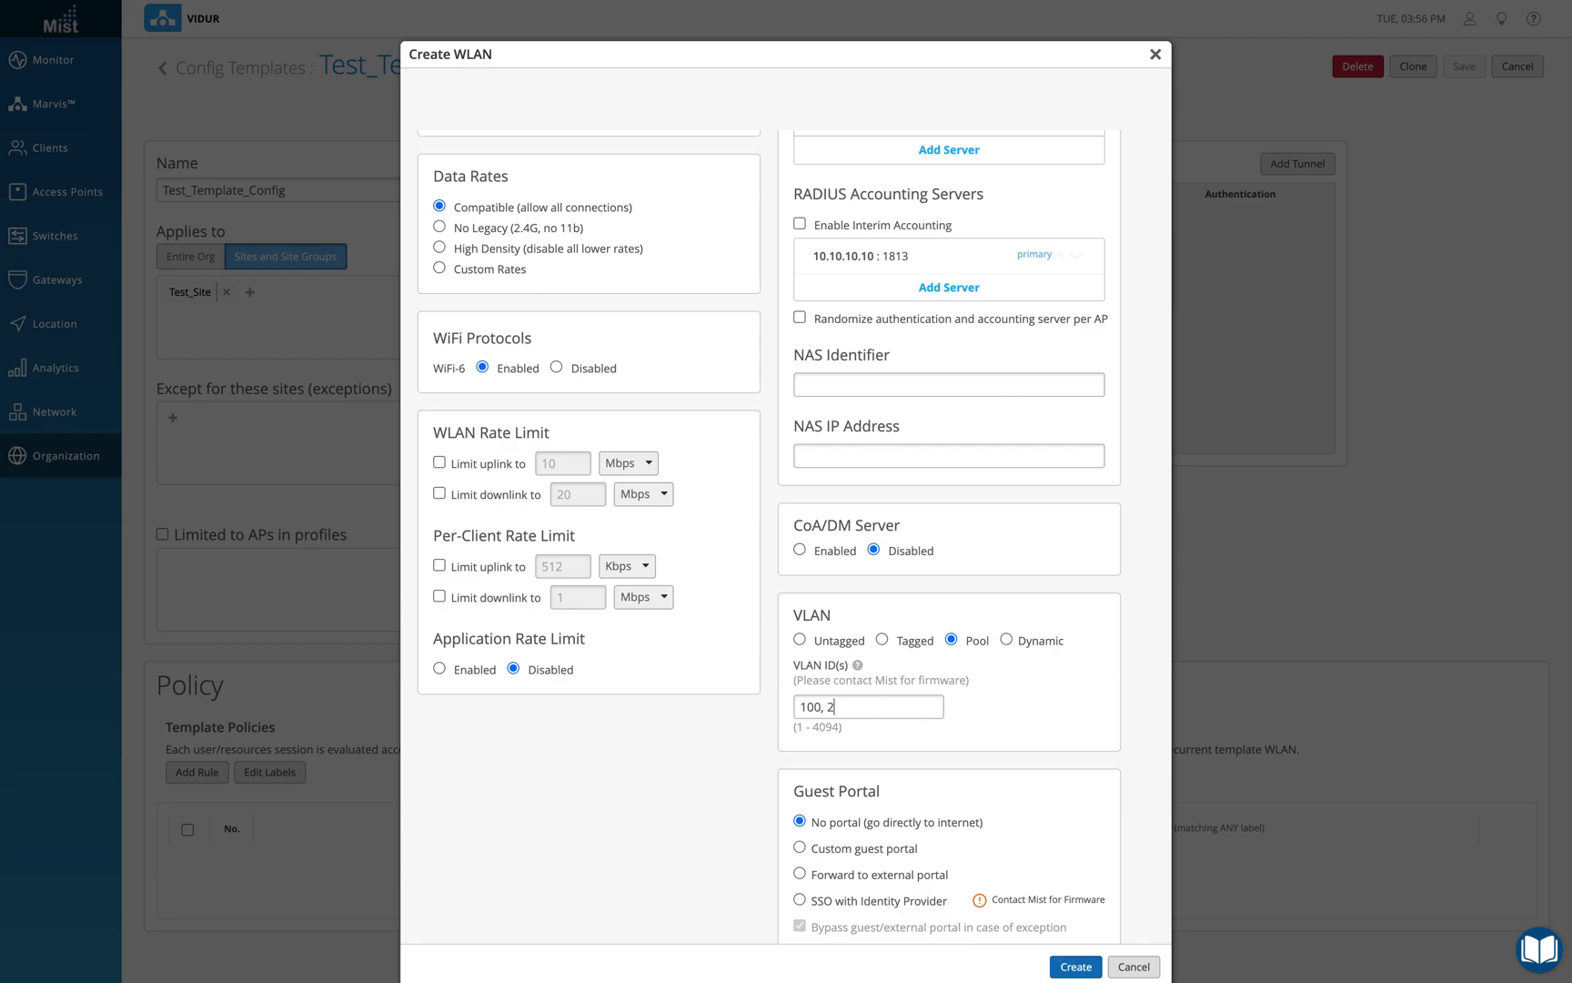
{"action": "type", "text": "300"}
- Switch the WLAN to dynamic VLAN assignment with the Airespace VLAN type
{"action": "left_click", "coordinate": [1006, 641]}
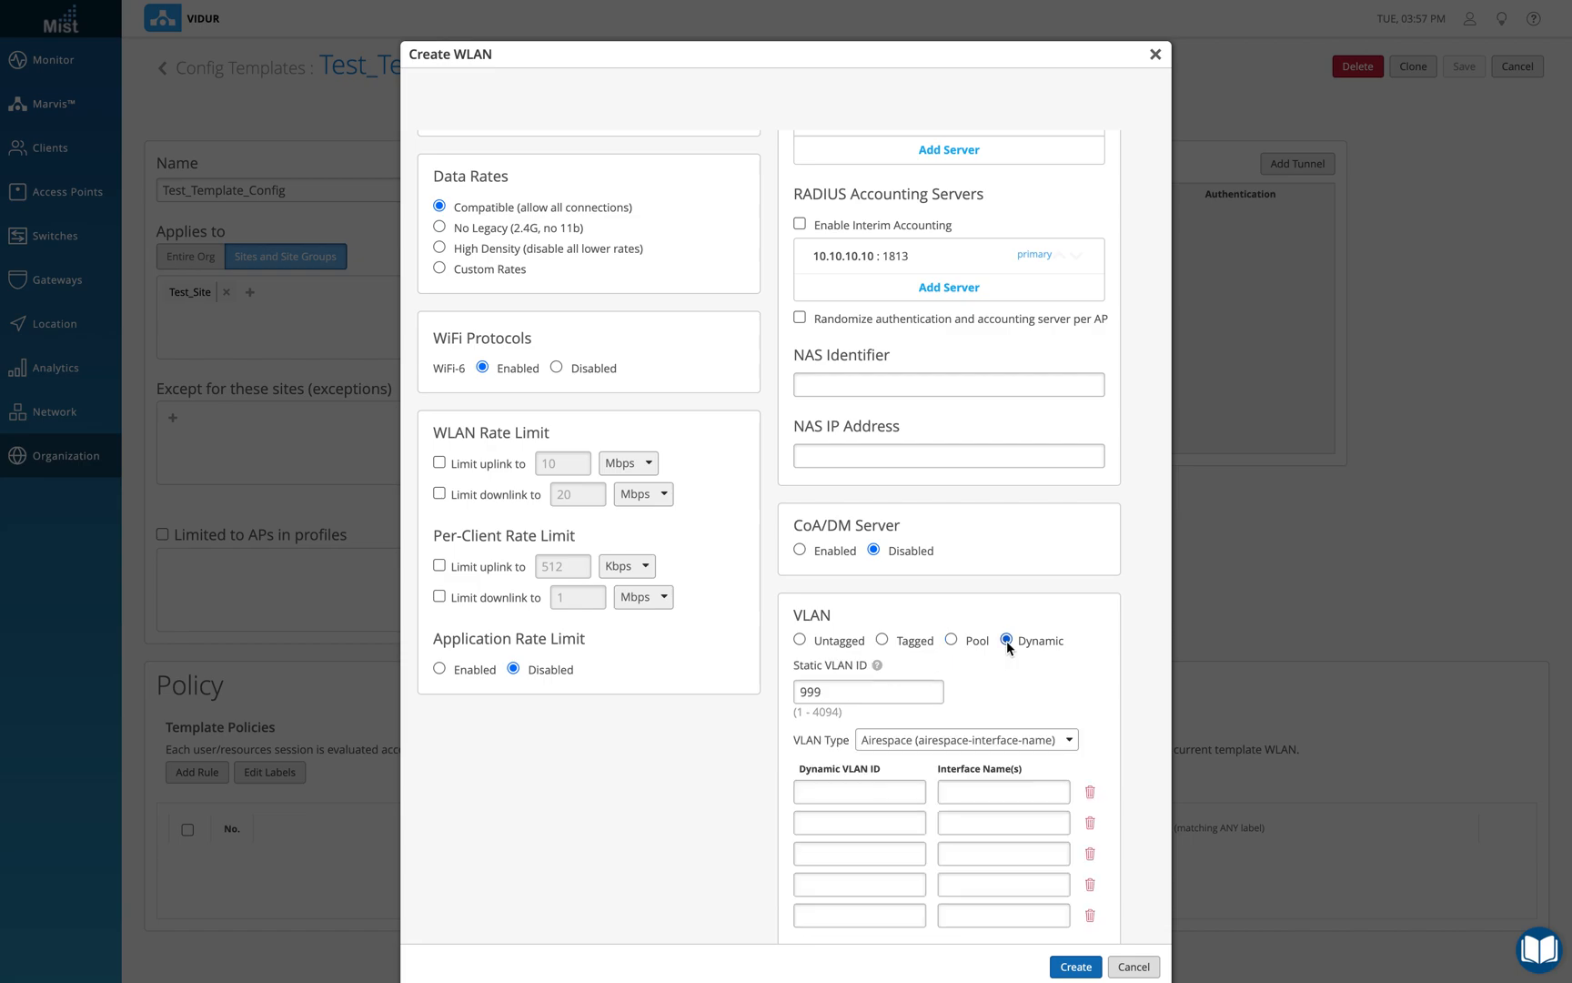
{"action": "scroll", "coordinate": [997, 681], "scroll_direction": "down", "scroll_amount": 1}
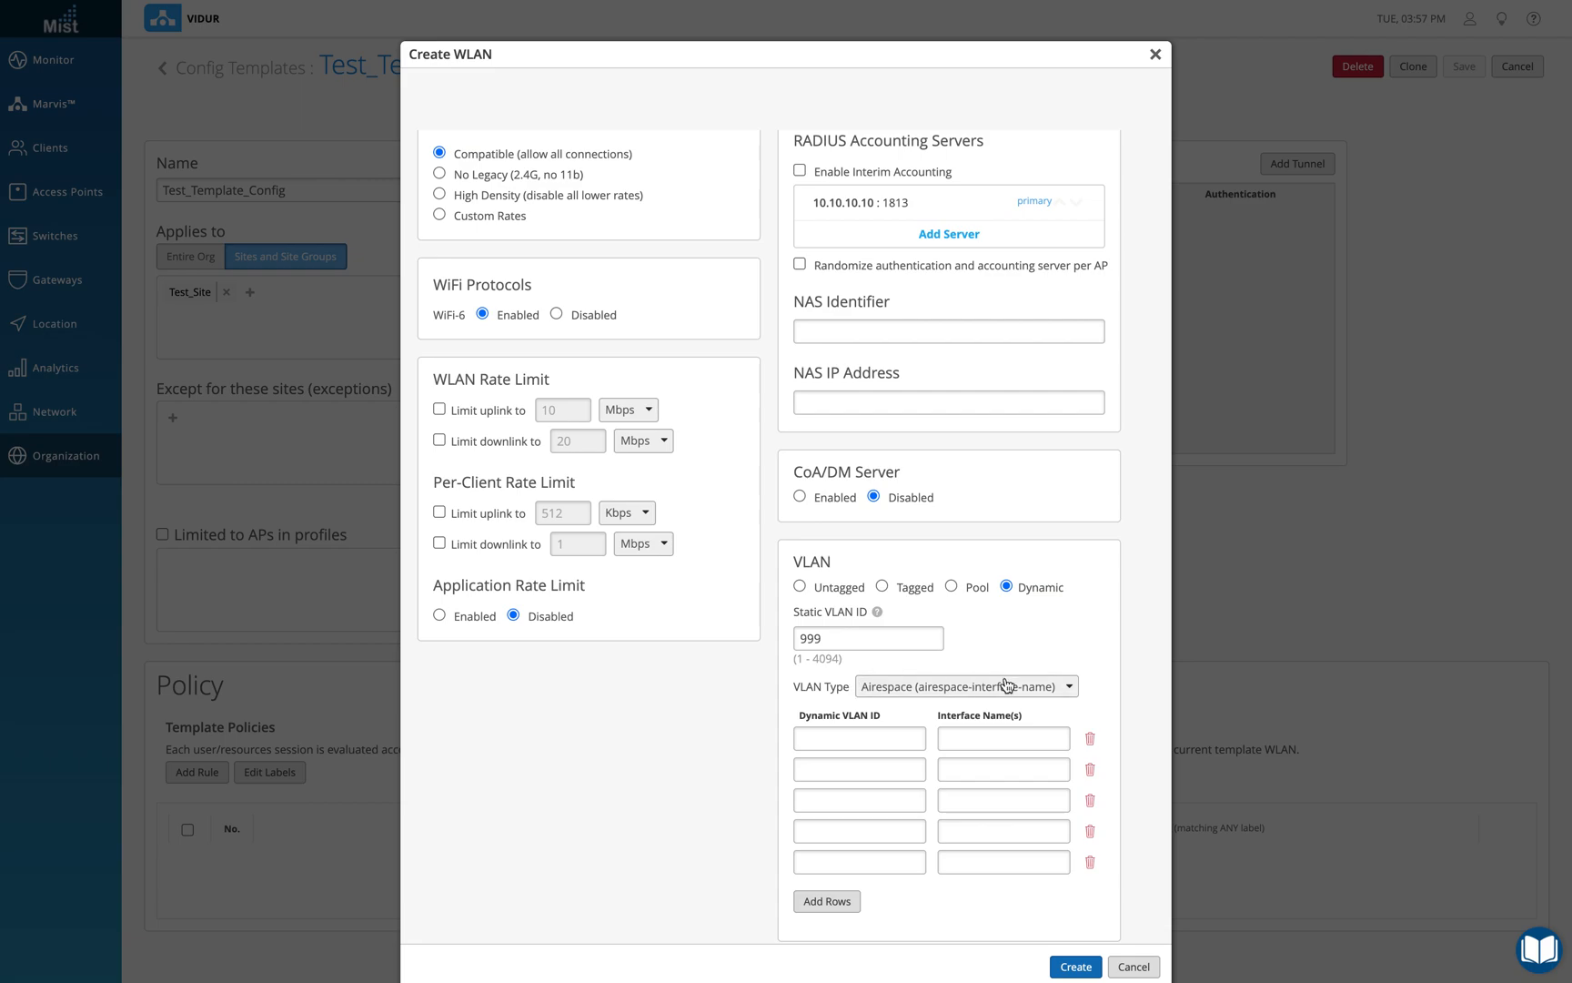
{"action": "left_click", "coordinate": [1068, 687]}
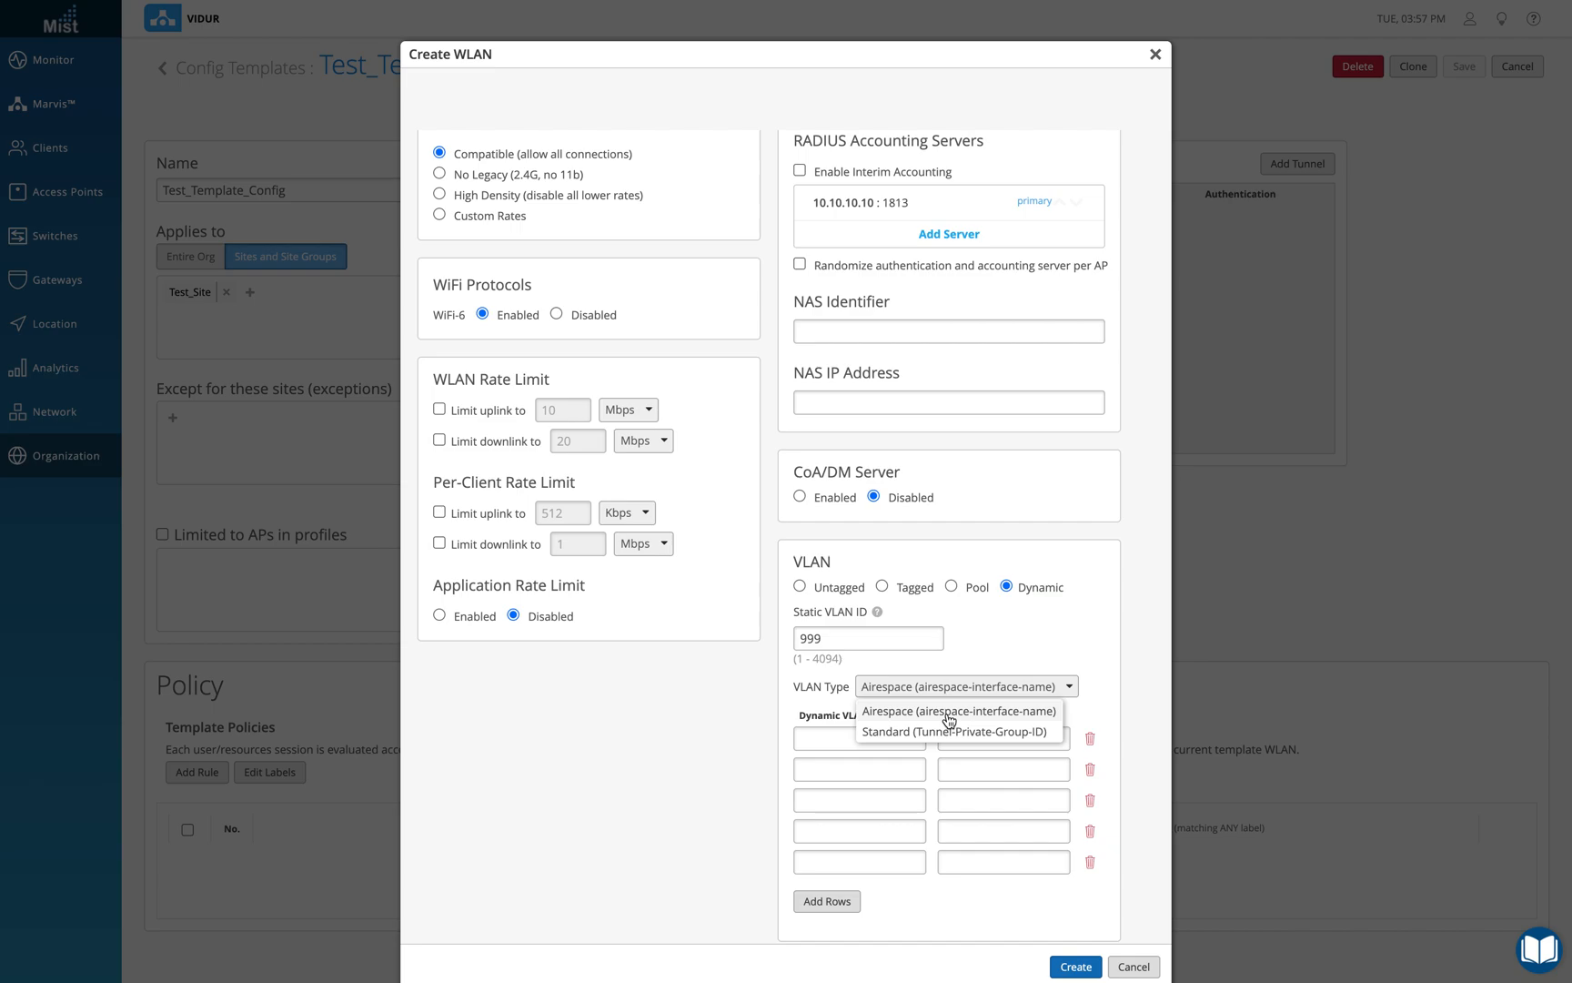
{"action": "left_click", "coordinate": [947, 714]}
{"action": "left_click", "coordinate": [870, 737]}
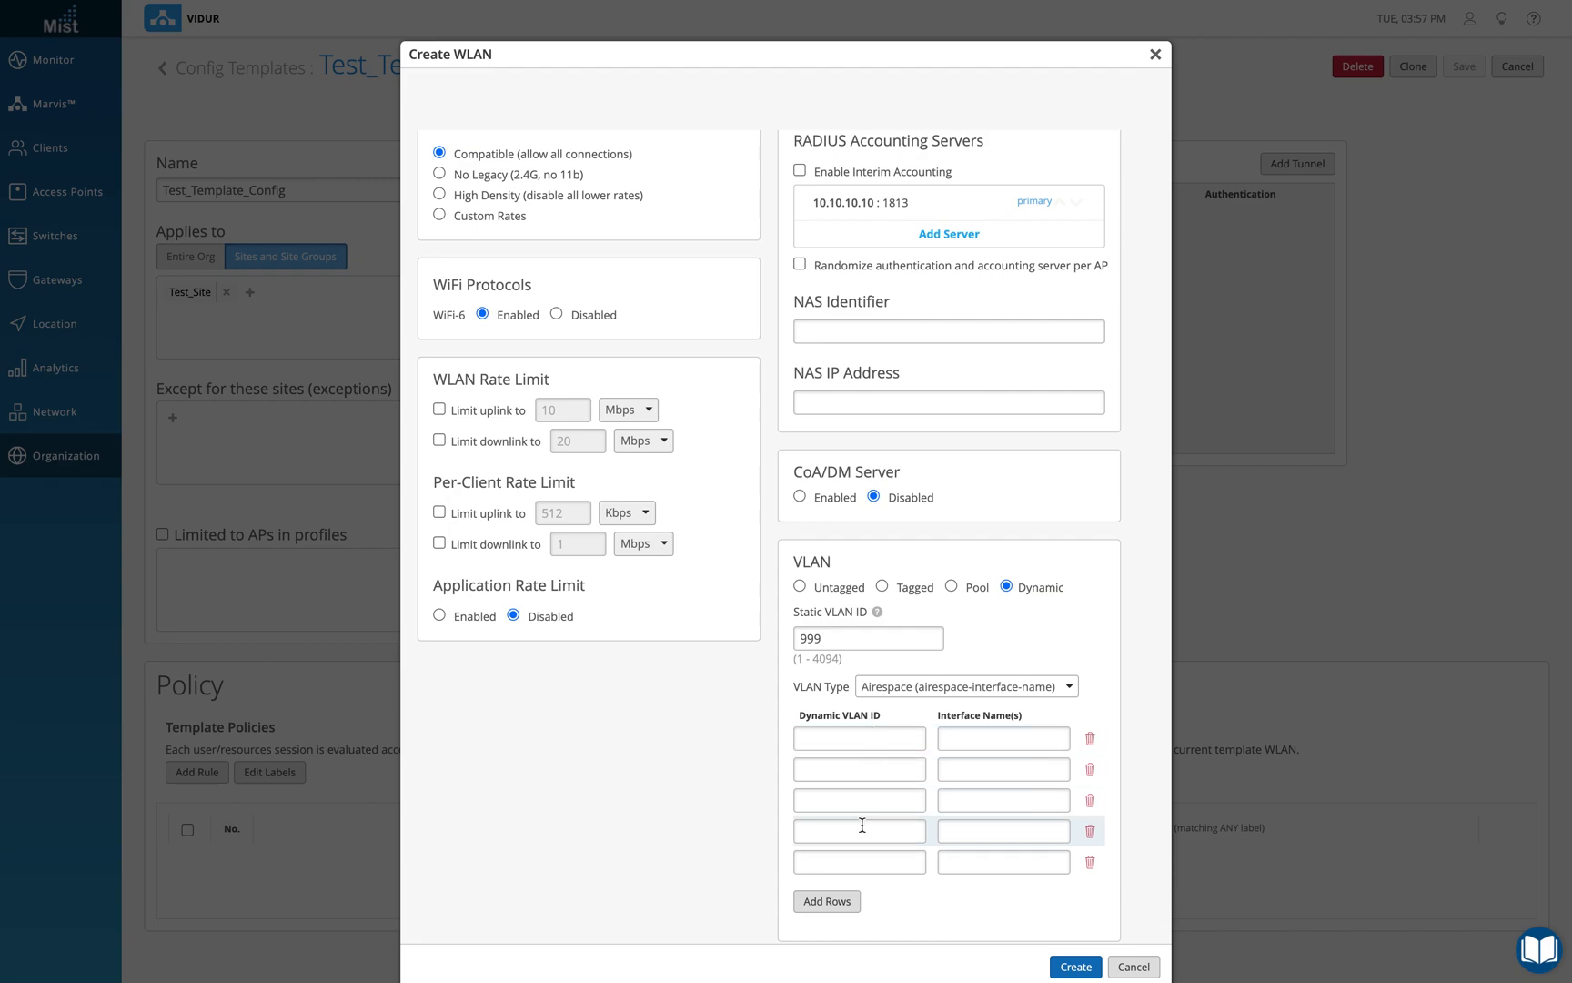
- Choose the Standard (Tunnel-Private-Group-ID) VLAN type, review the dynamic VLAN rows, then revert to untagged
{"action": "left_click", "coordinate": [1061, 688]}
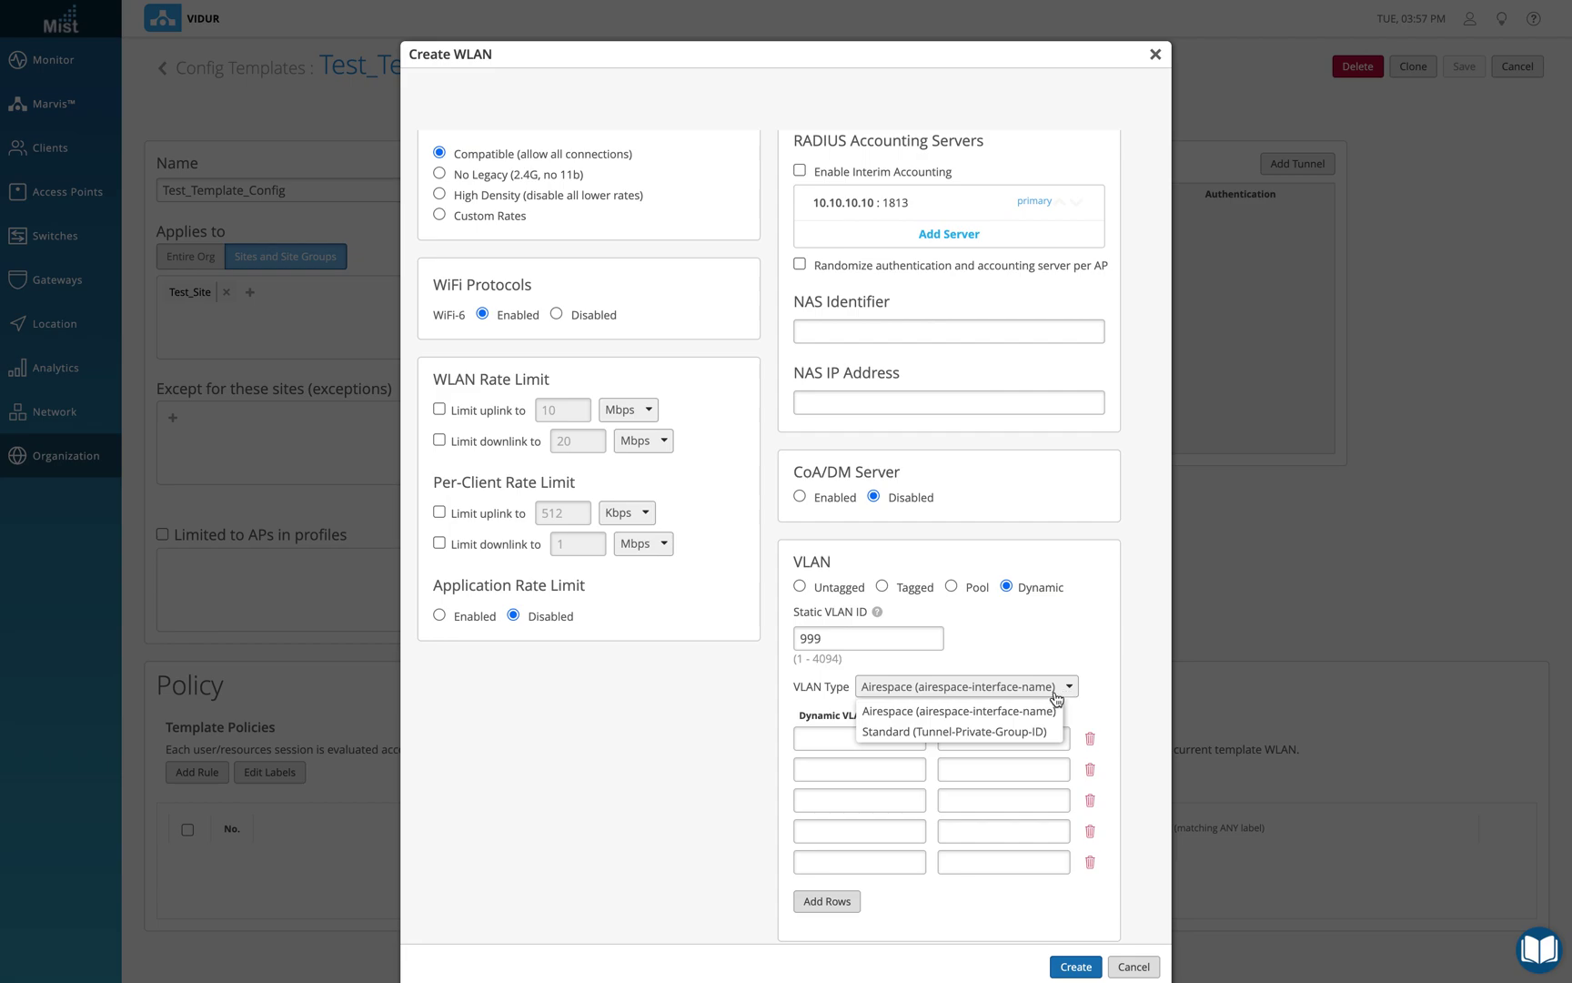
{"action": "left_click", "coordinate": [956, 732]}
{"action": "left_click", "coordinate": [906, 737]}
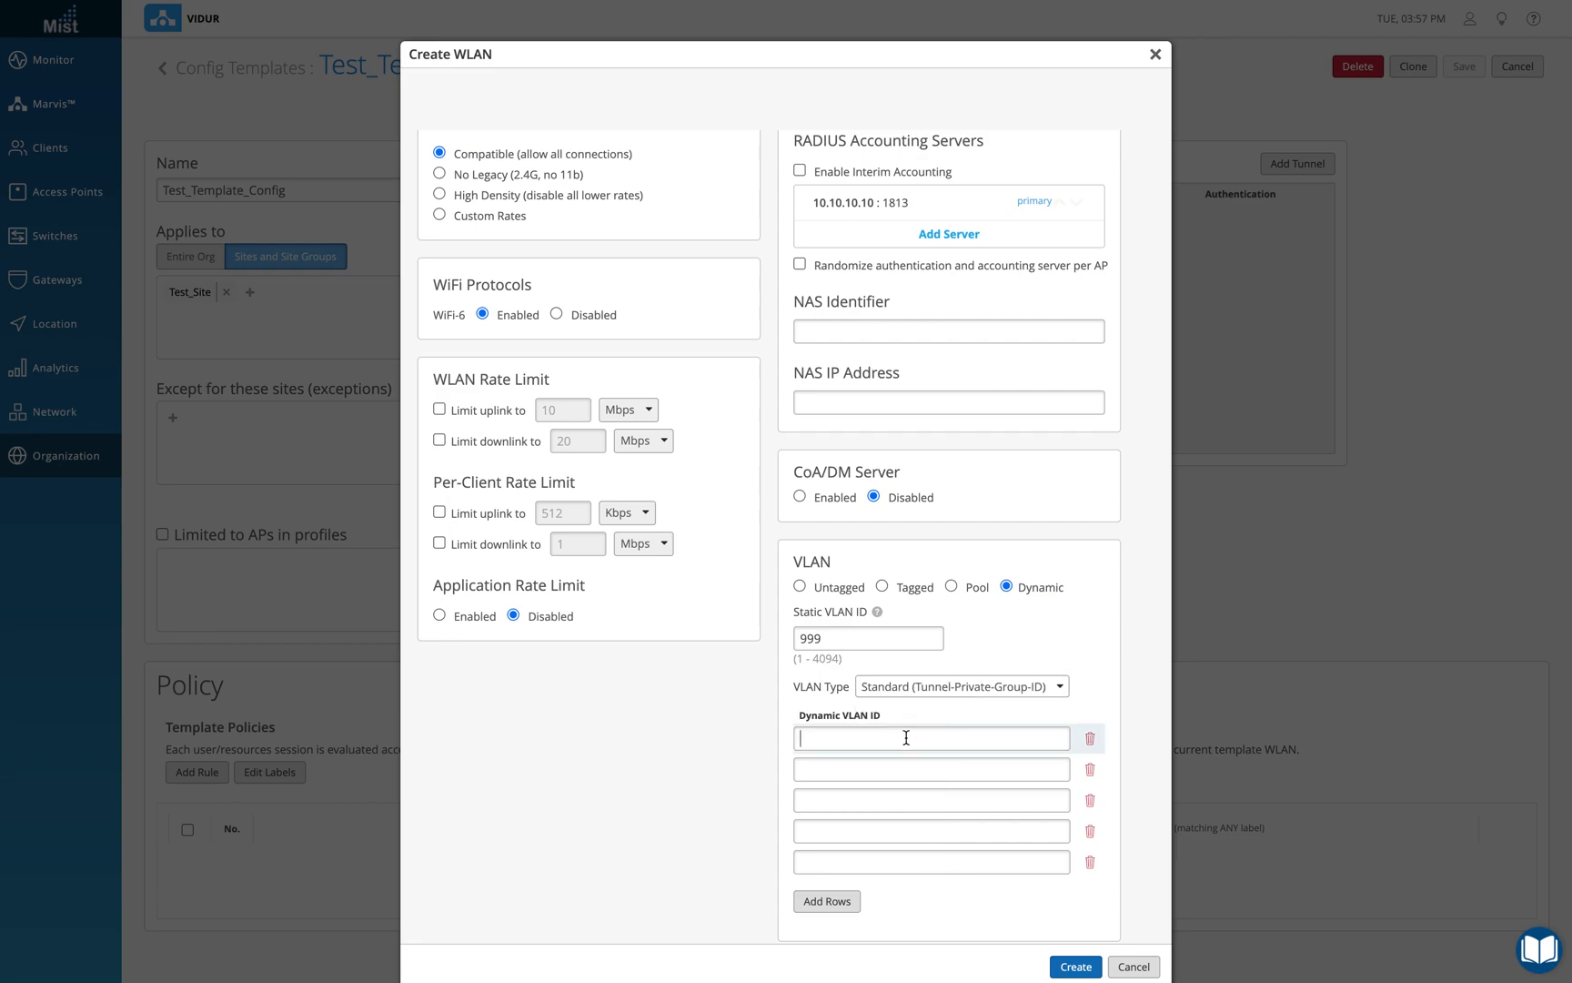
{"action": "left_click", "coordinate": [892, 770]}
{"action": "left_click", "coordinate": [892, 801]}
{"action": "left_click", "coordinate": [892, 832]}
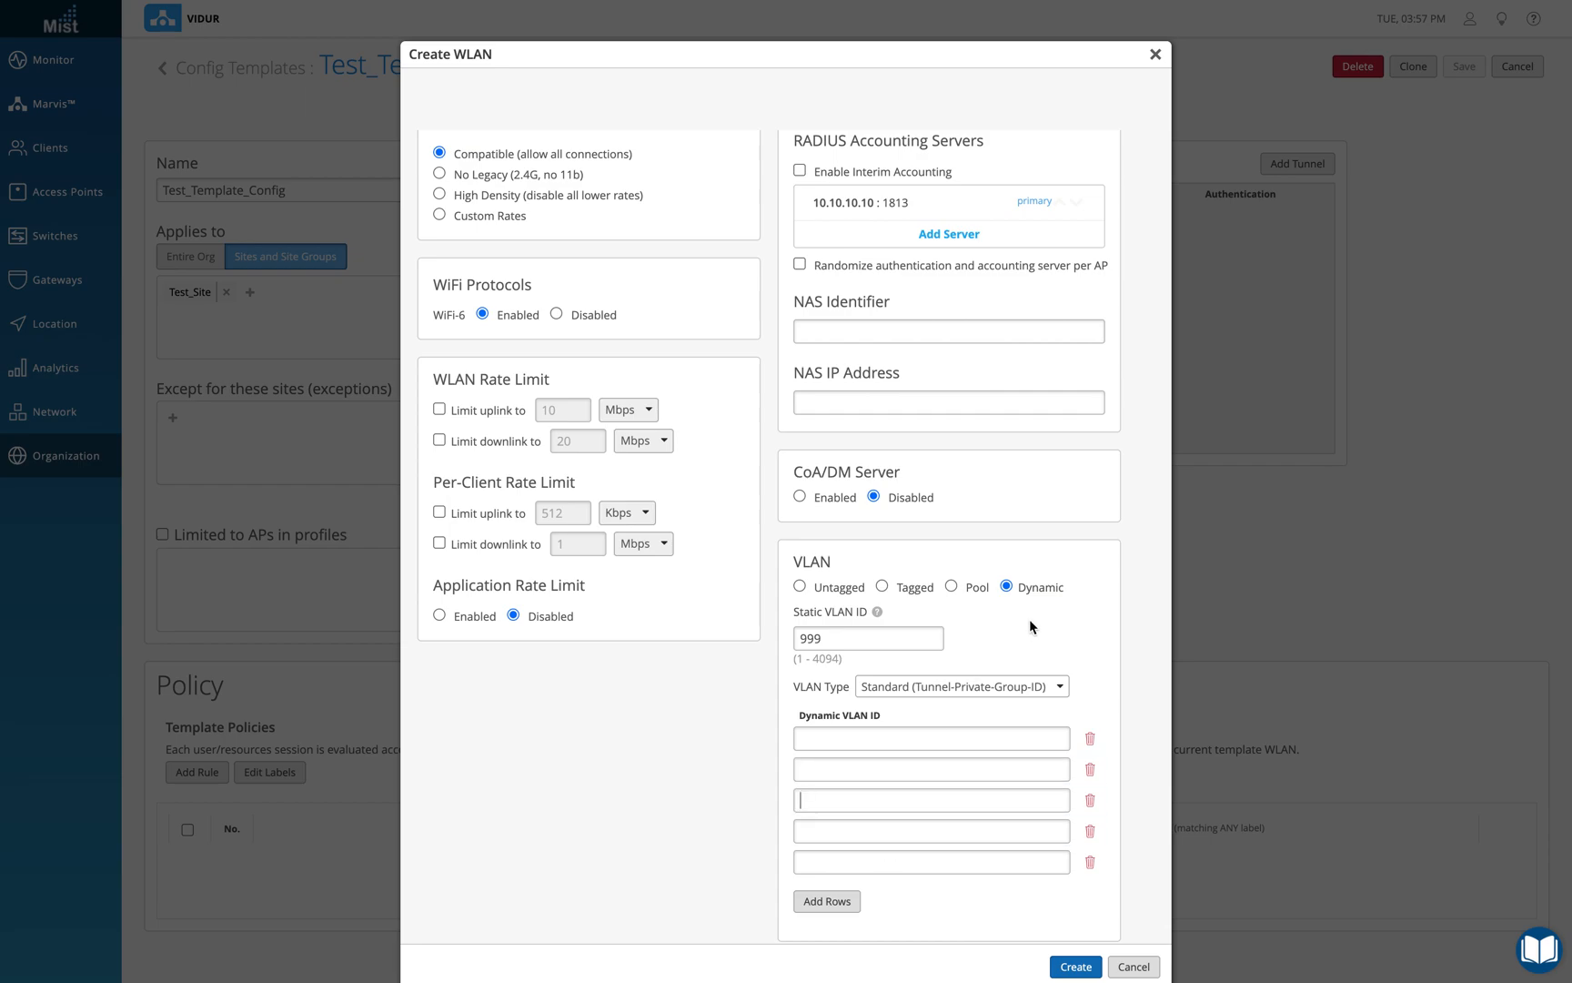
{"action": "left_click", "coordinate": [800, 586]}
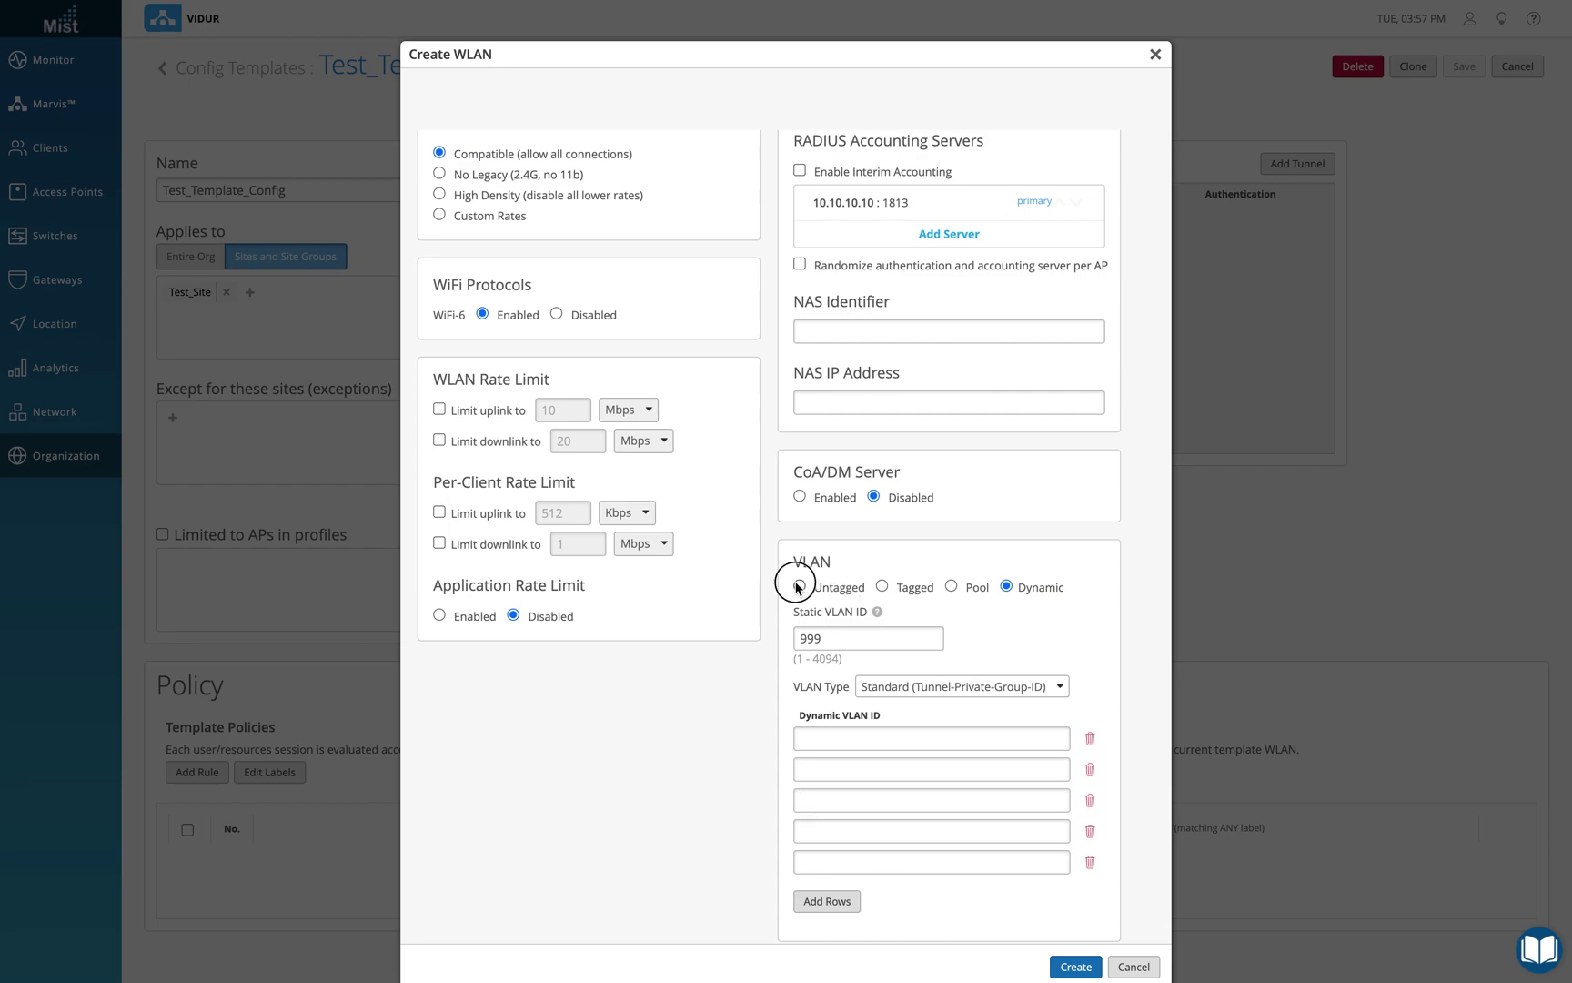
- Return the VLAN setting to untagged and create the Radius_SSID_Test WLAN in the template
{"action": "left_click", "coordinate": [883, 587]}
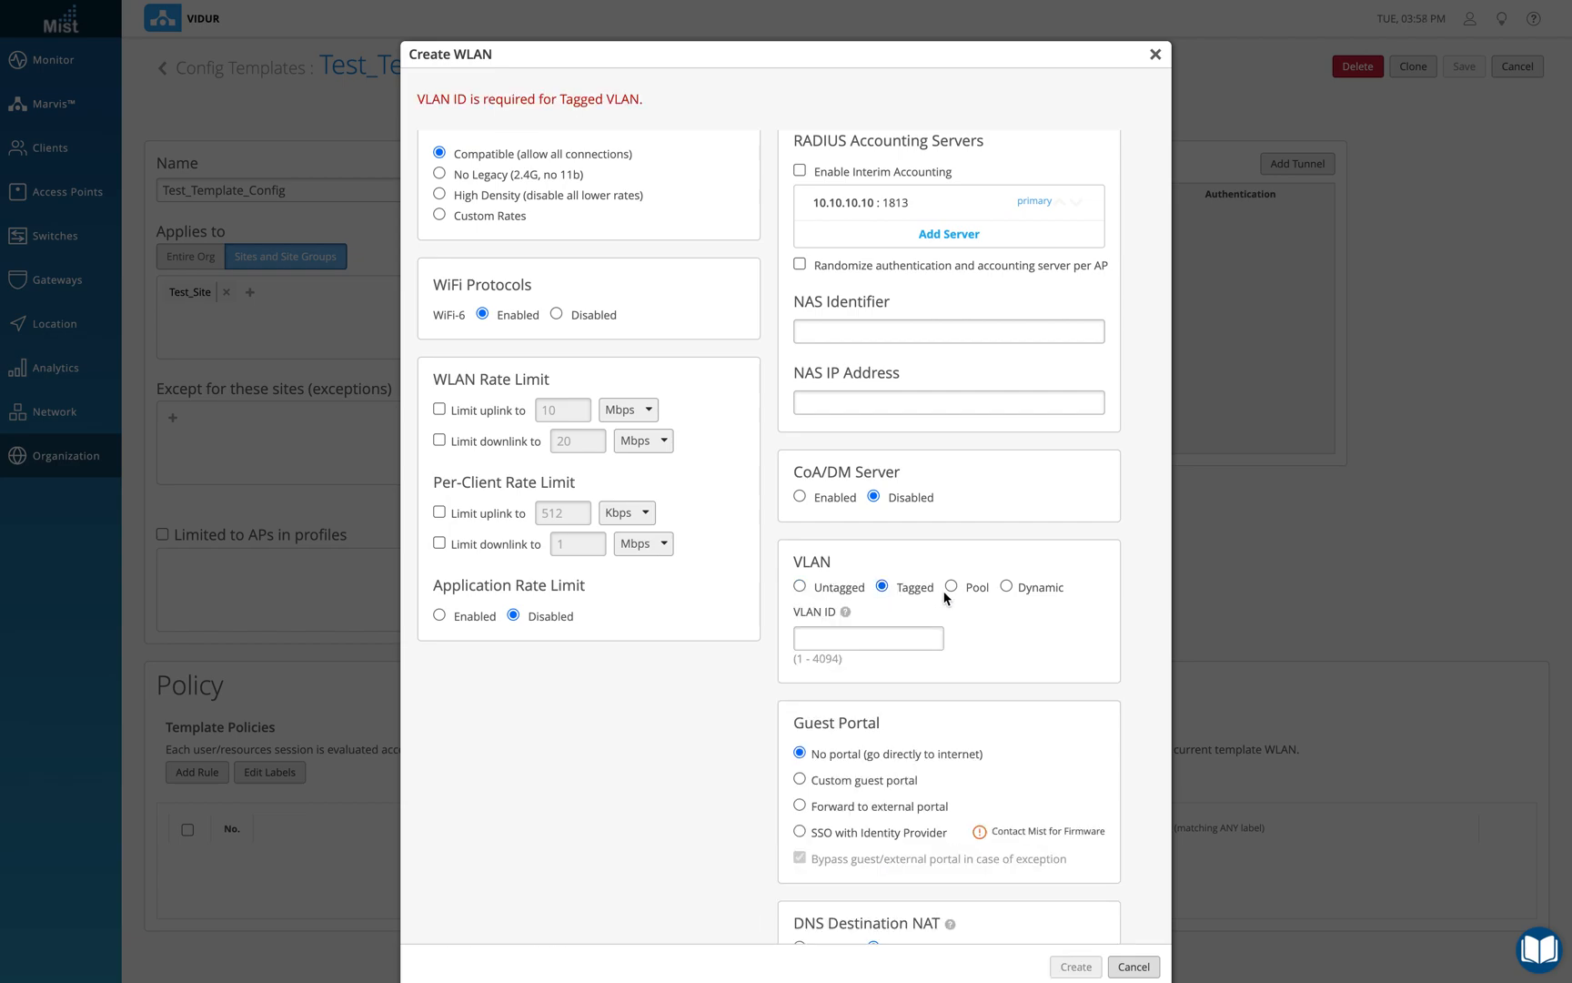
{"action": "left_click", "coordinate": [952, 585]}
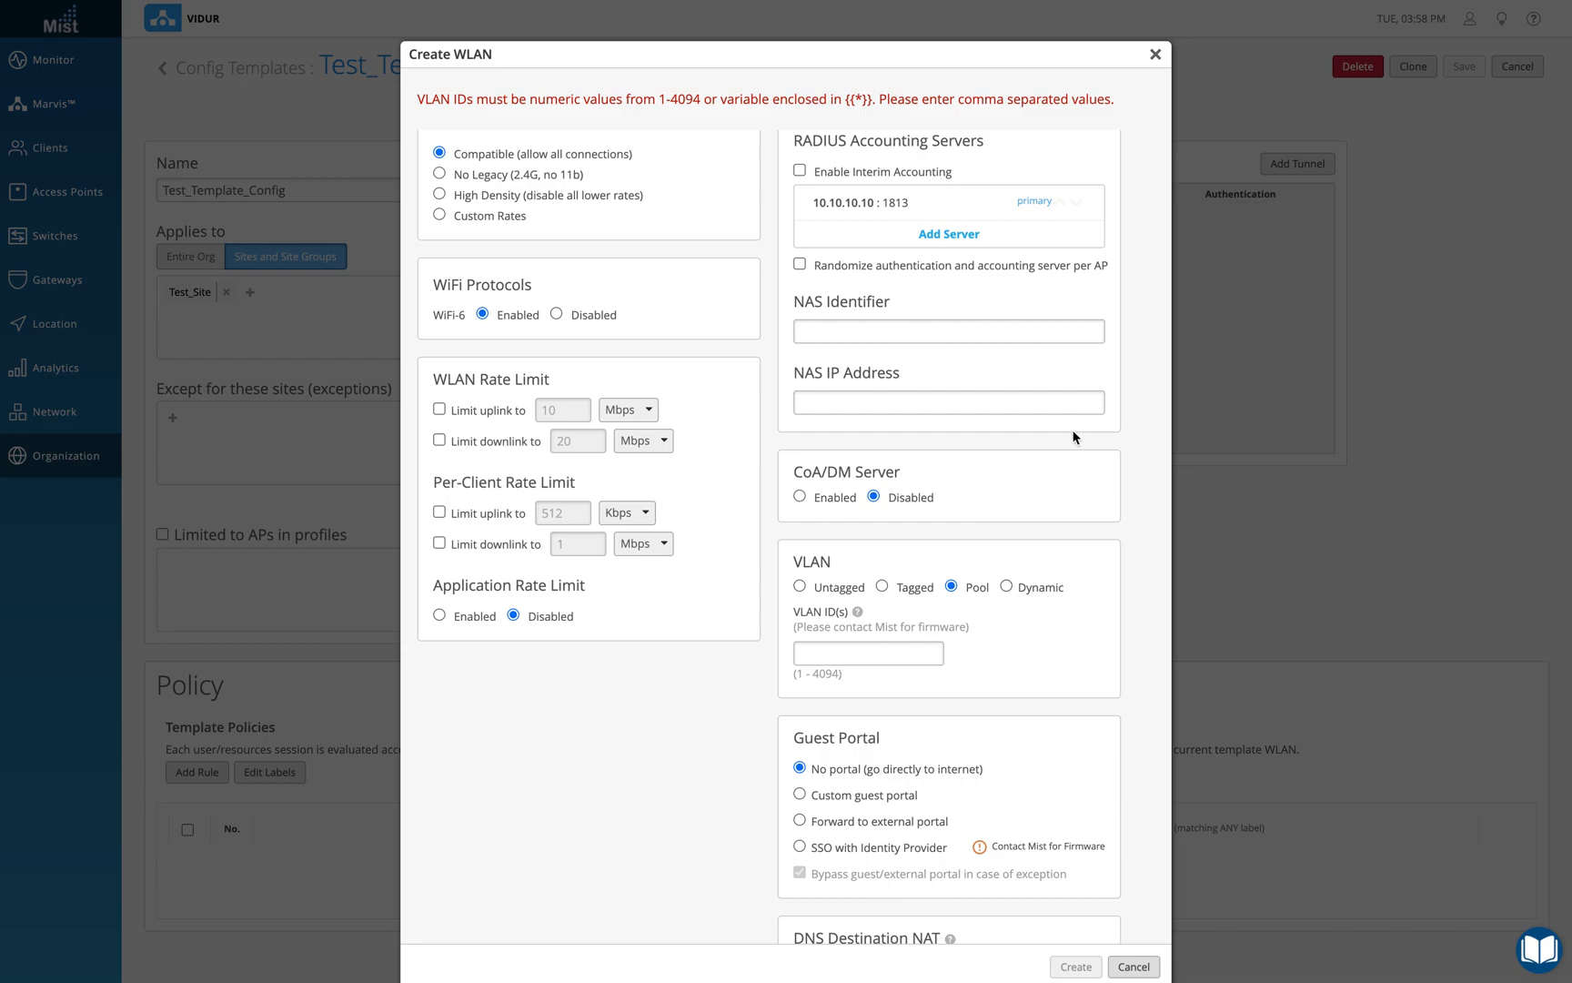
{"action": "left_click", "coordinate": [800, 587]}
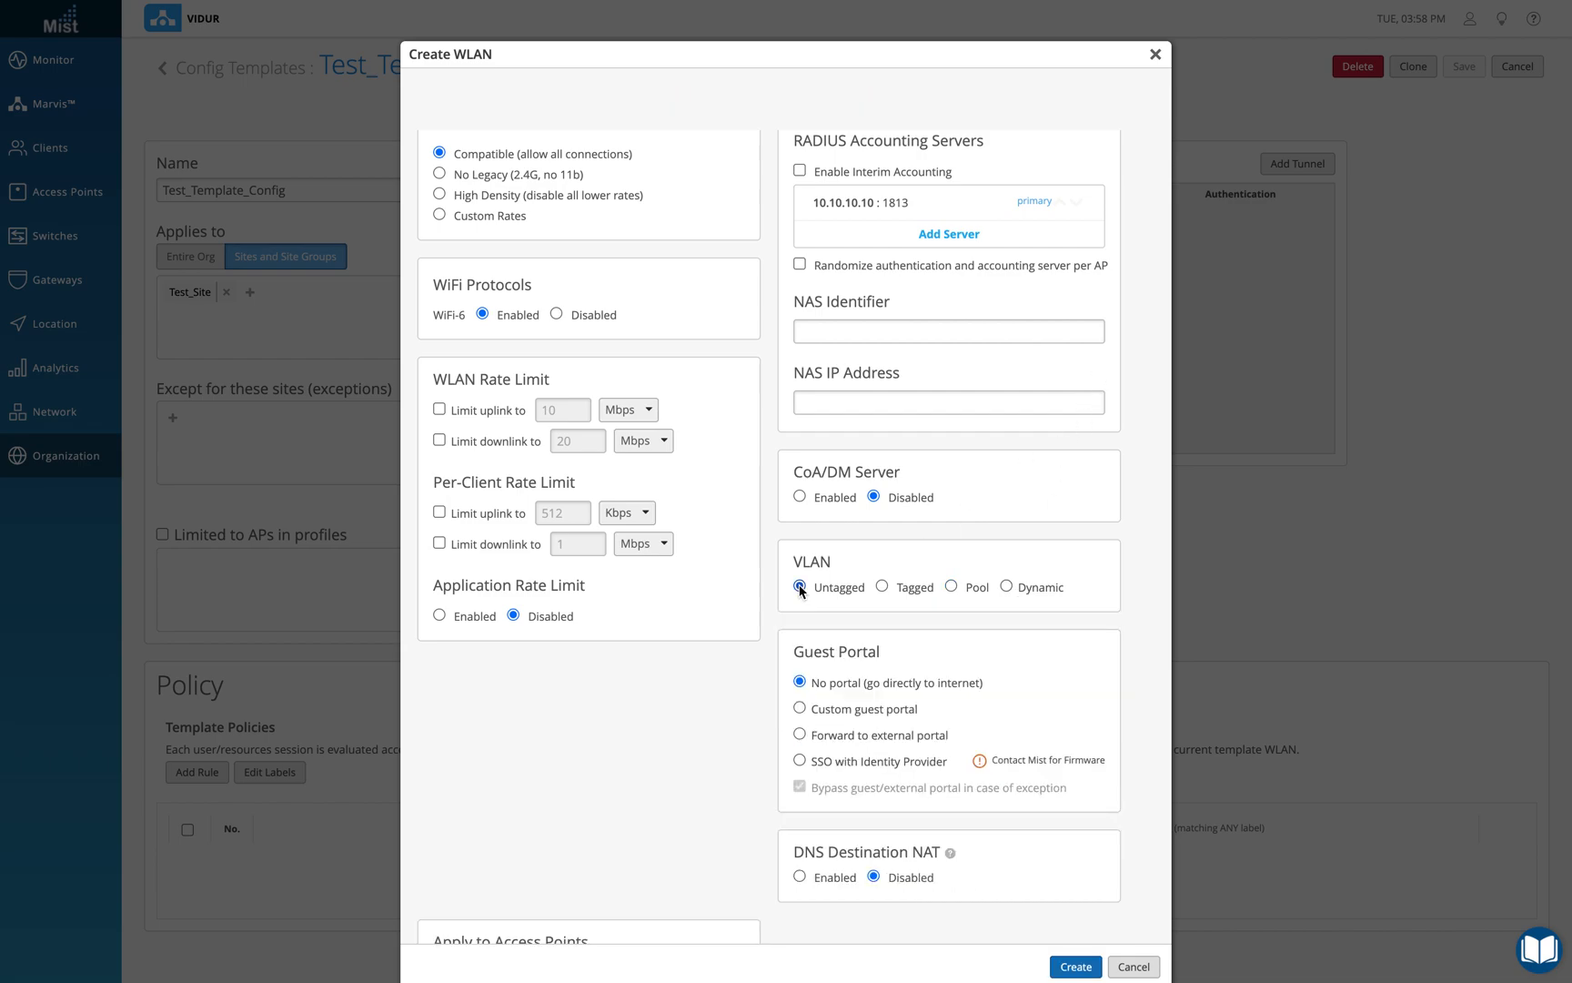
{"action": "left_click", "coordinate": [1076, 966]}
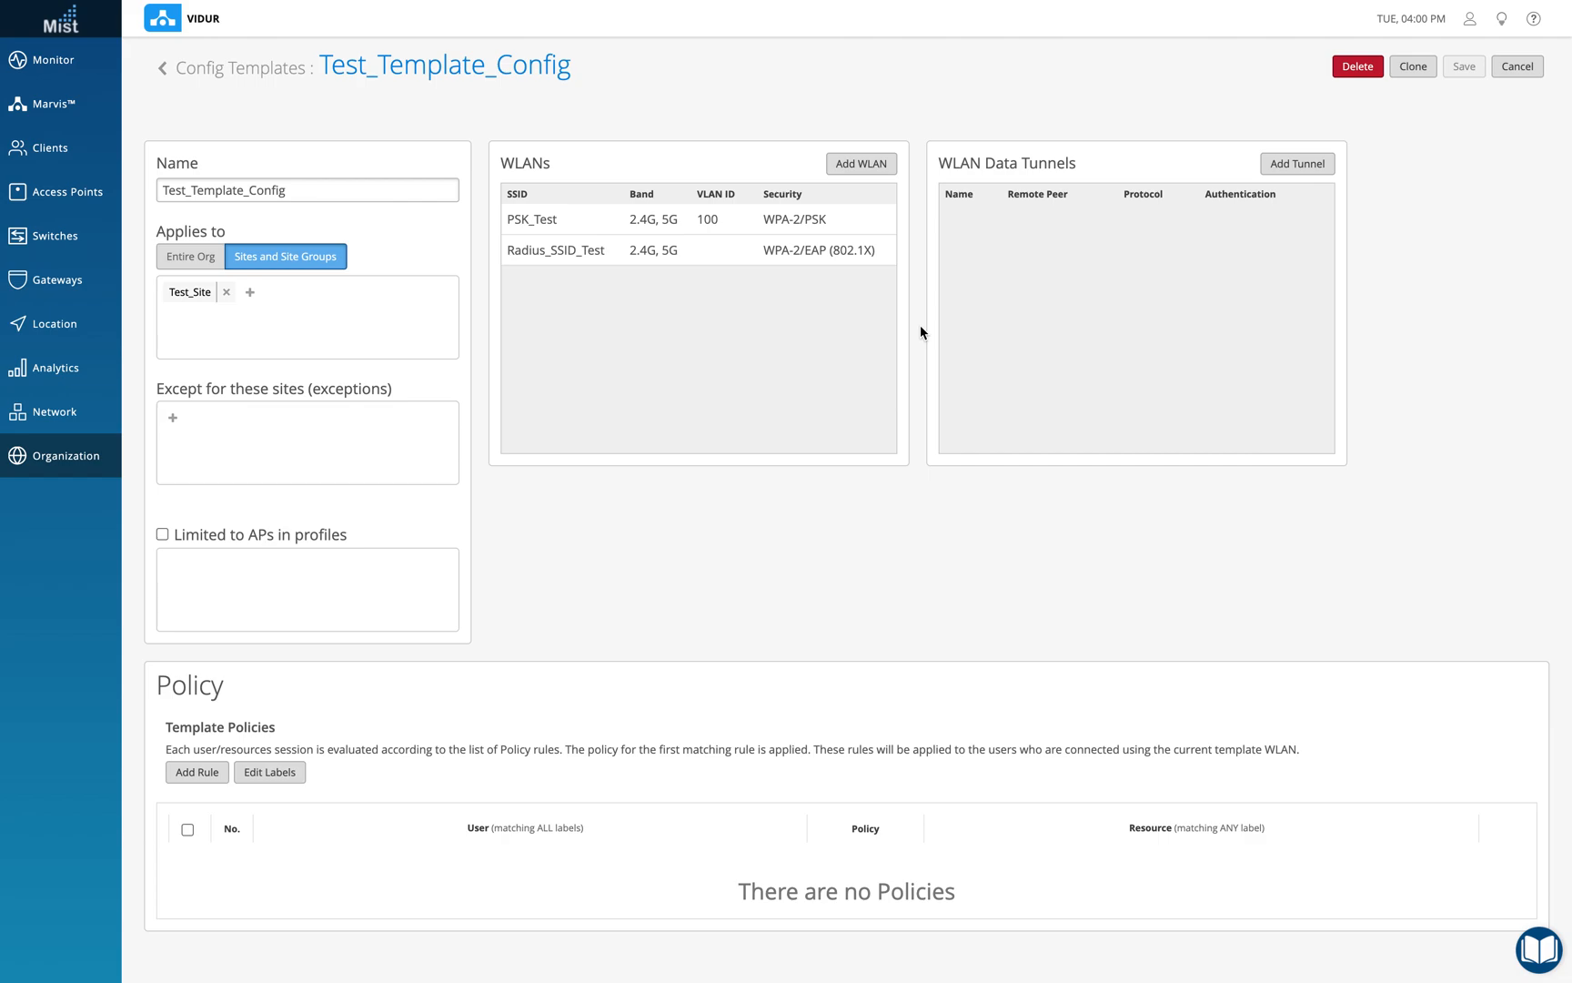
{"action": "left_click", "coordinate": [651, 252]}
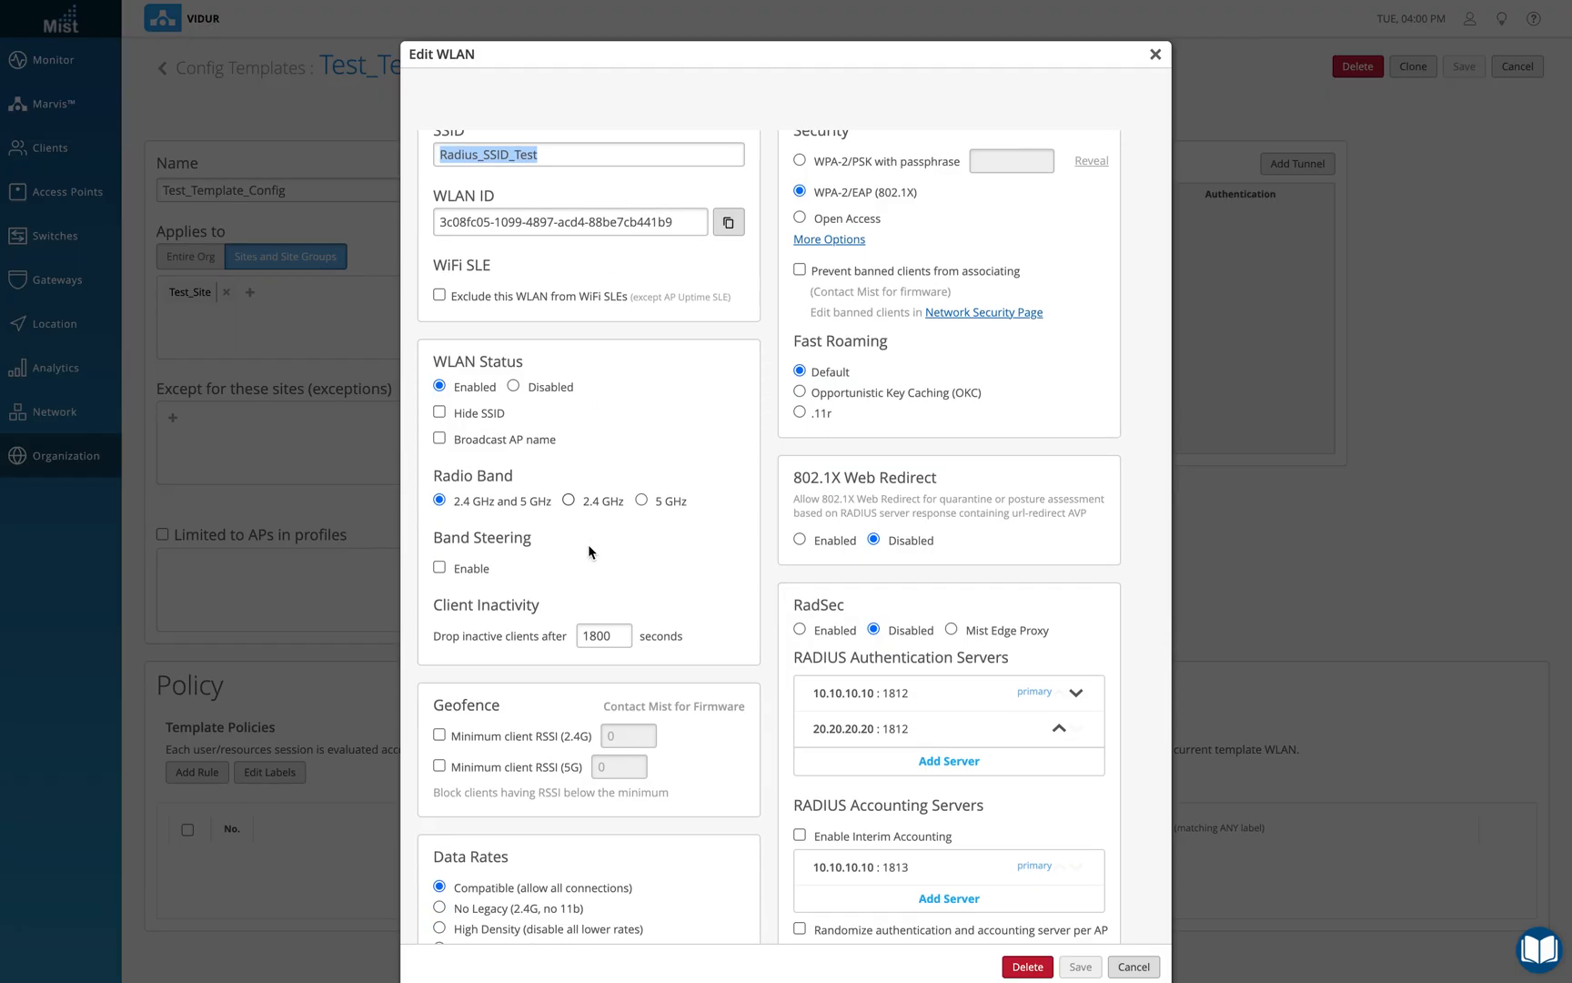
{"action": "scroll", "coordinate": [589, 544], "scroll_direction": "down", "scroll_amount": 10}
{"action": "scroll", "coordinate": [589, 544], "scroll_direction": "up", "scroll_amount": 10}
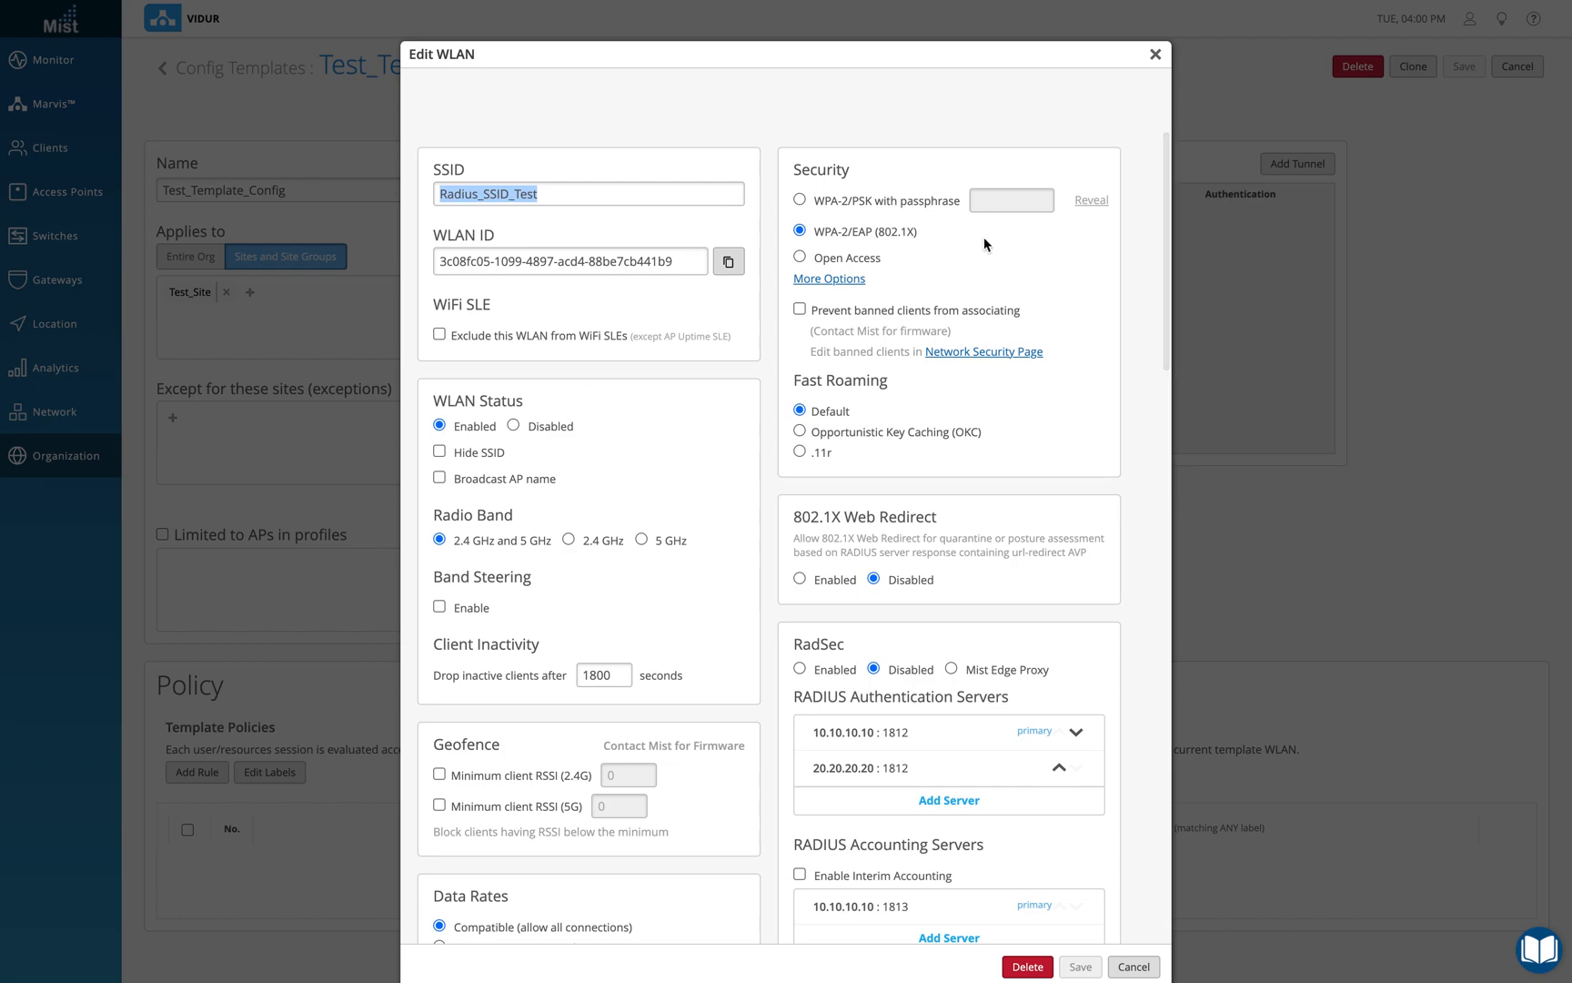
{"action": "left_click", "coordinate": [1154, 57]}
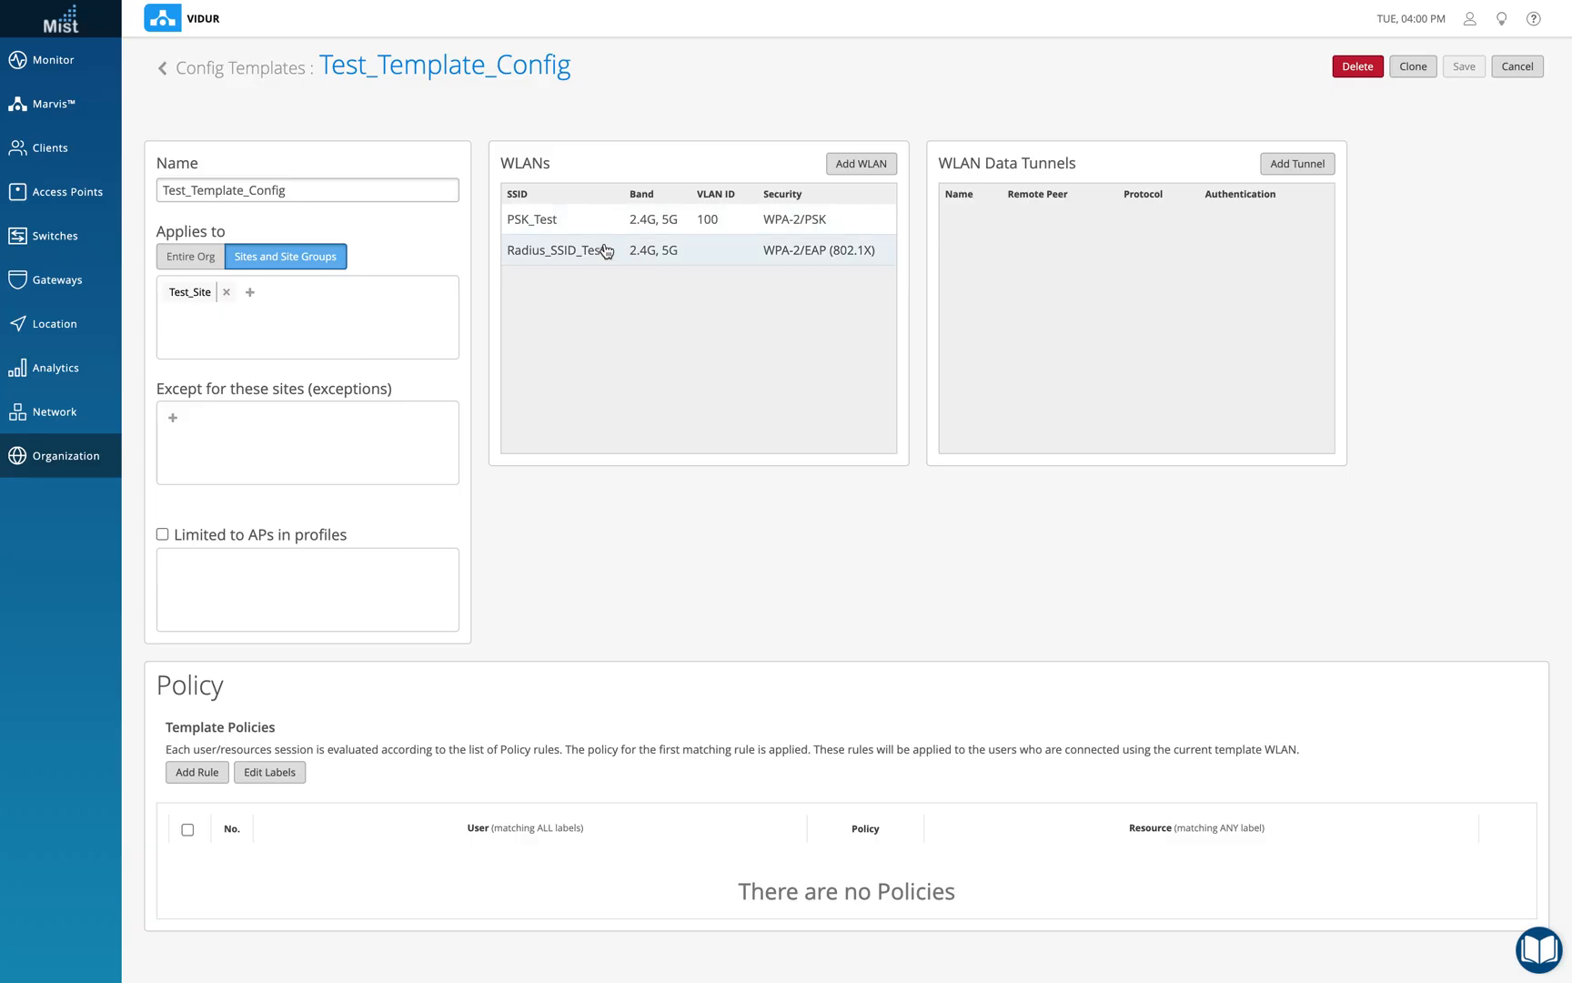